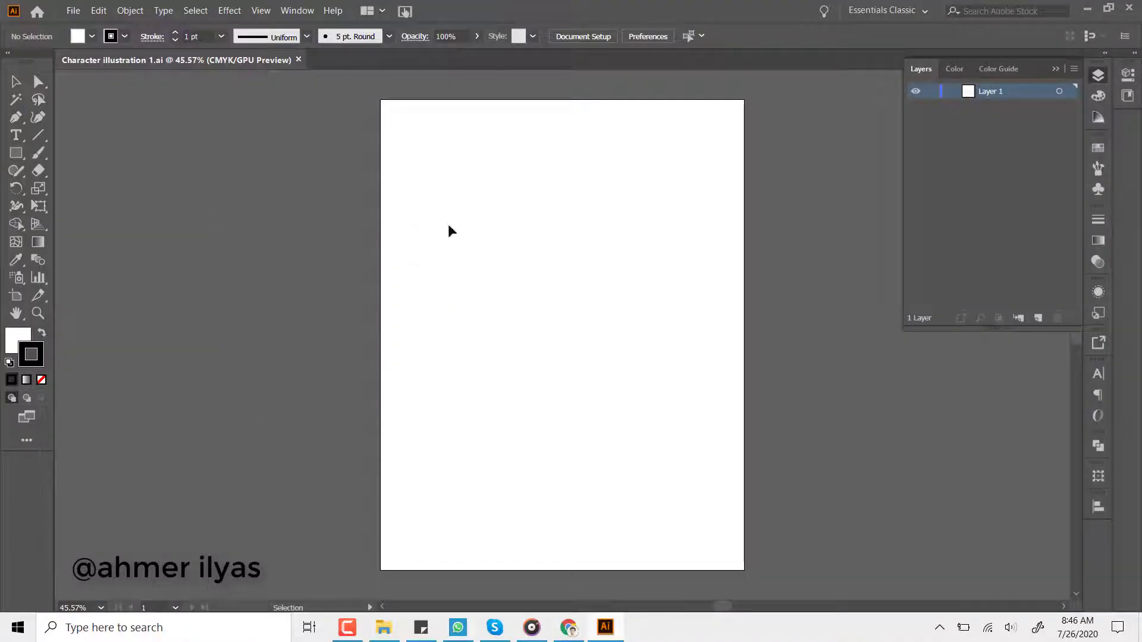
# Draw a Shift-constrained circle with no stroke and a pink fill for the head, viewed at actual size
pyautogui.moveTo(16, 153); pyautogui.dragTo(84, 190)
pyautogui.moveTo(530, 166); pyautogui.dragTo(598, 234)
pyautogui.click(41, 379)
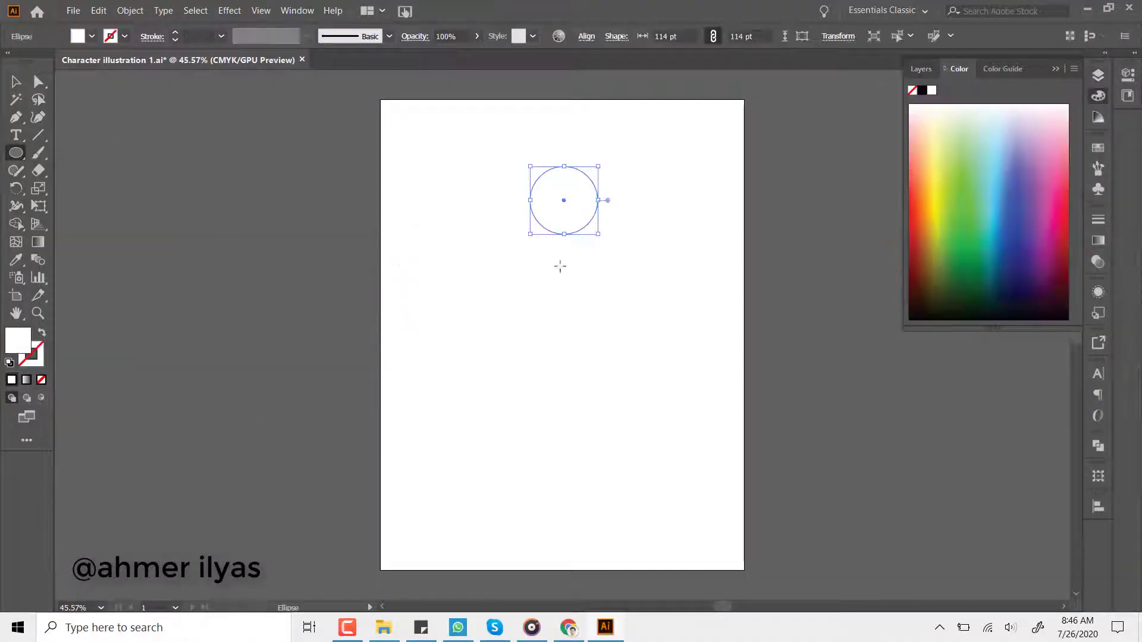
pyautogui.doubleClick(38, 348)
pyautogui.press('Return')
pyautogui.hotkey('ctrl', '1')
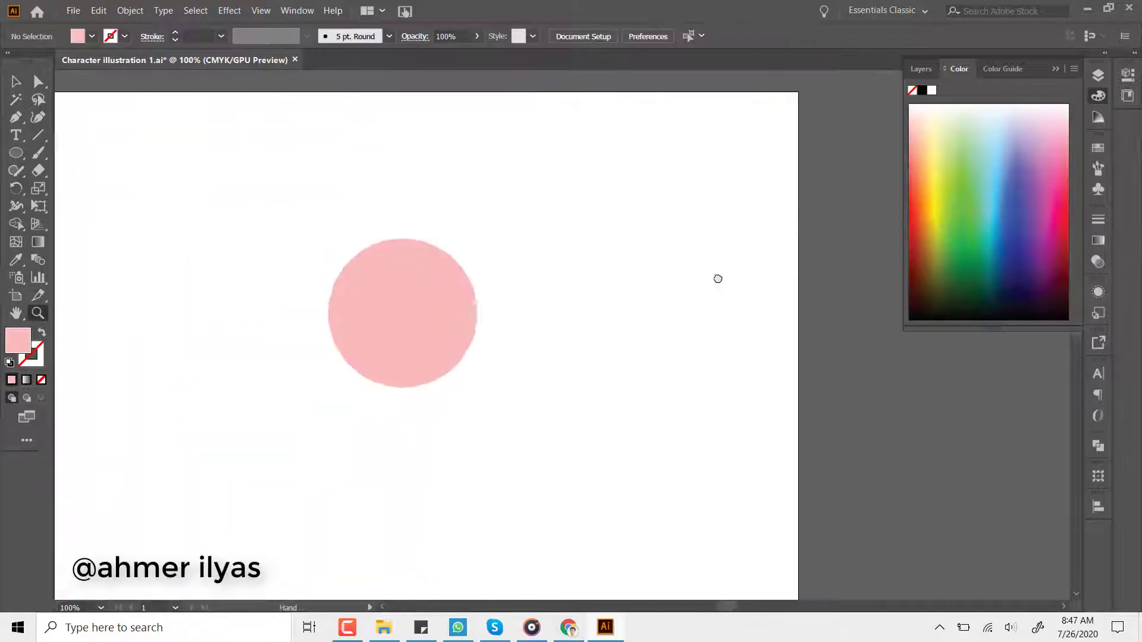
# Pen-trace a hair shape over the top of the head and fill it black
pyautogui.moveTo(540, 306); pyautogui.dragTo(581, 306)
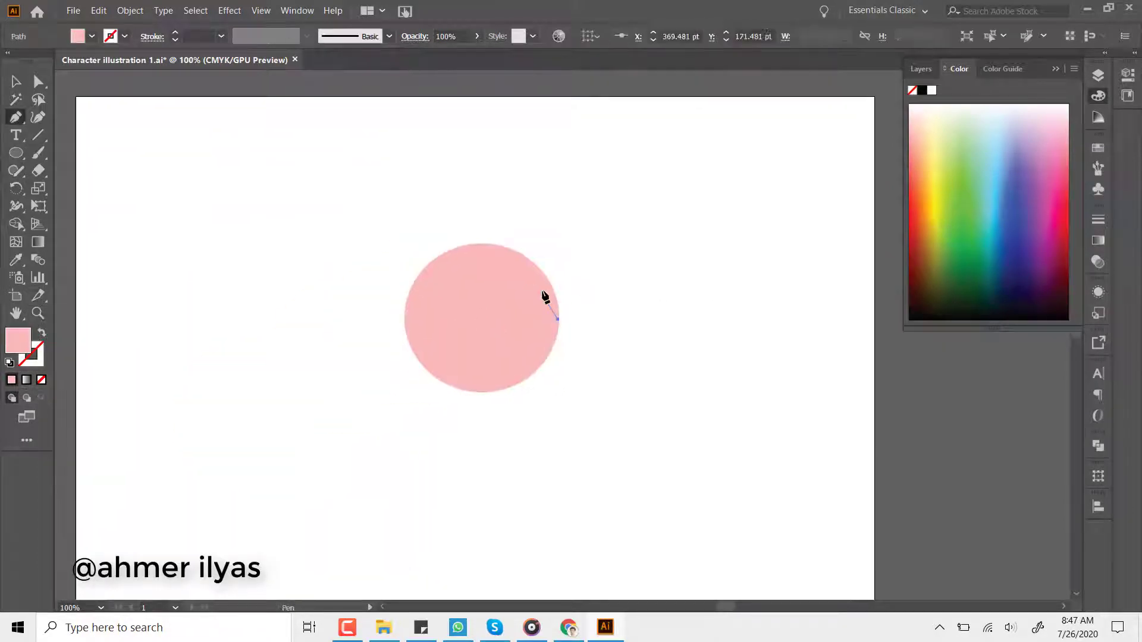
pyautogui.moveTo(400, 238); pyautogui.dragTo(400, 239)
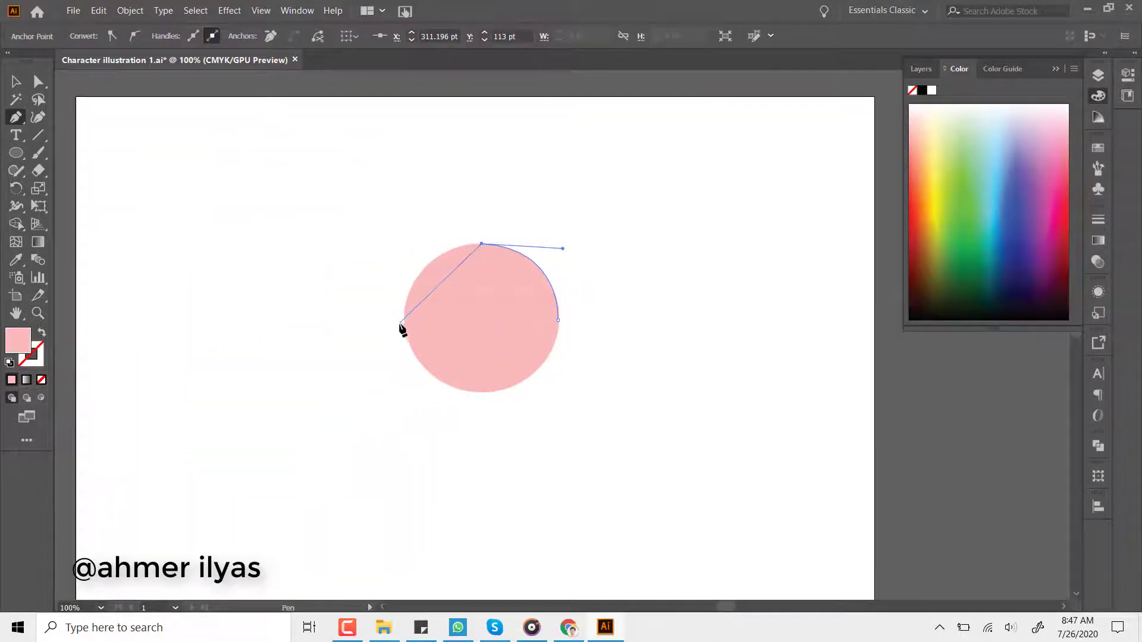
pyautogui.moveTo(376, 408); pyautogui.dragTo(379, 411)
pyautogui.doubleClick(17, 340)
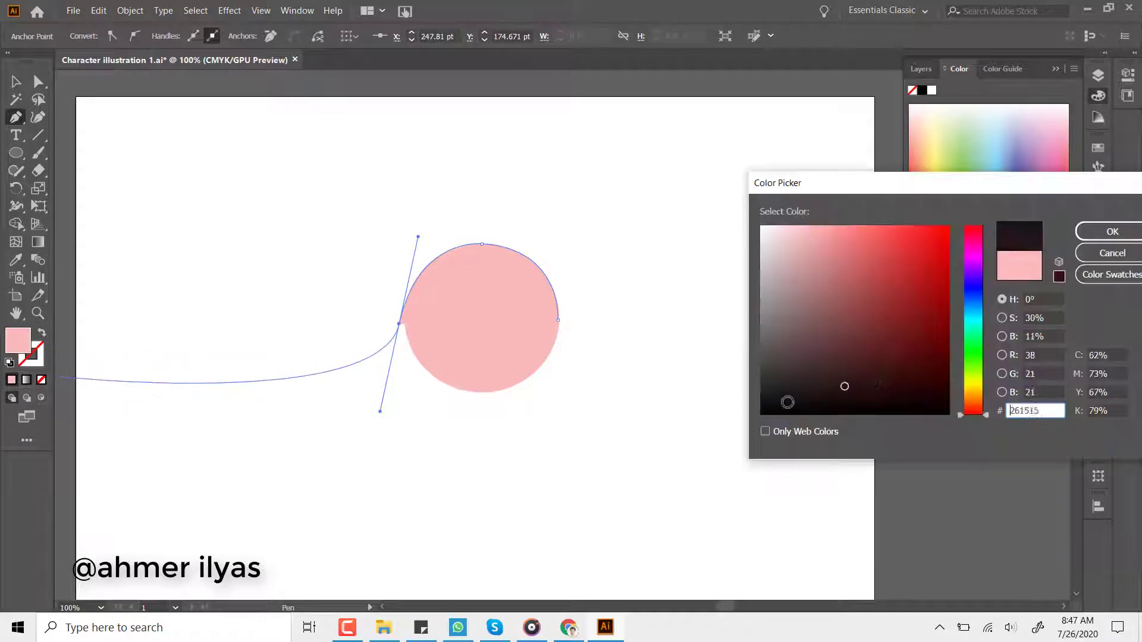
pyautogui.press('Return')
pyautogui.hotkey('shift', 'x')
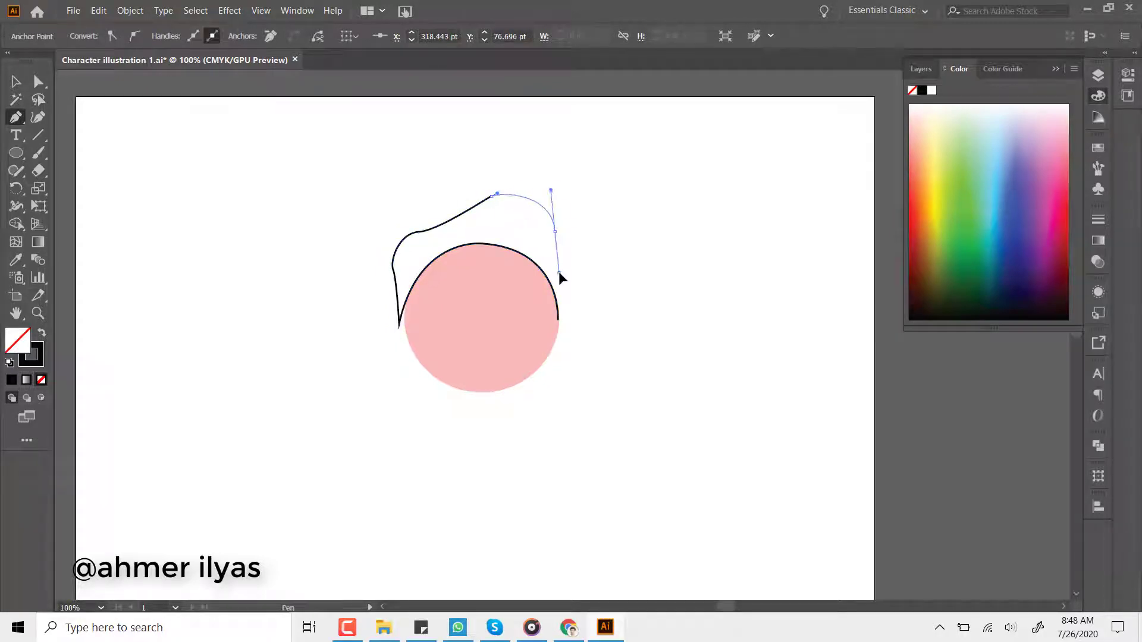
pyautogui.hotkey('shift', 'x')
pyautogui.hotkey('ctrl', 'shift', 'a')
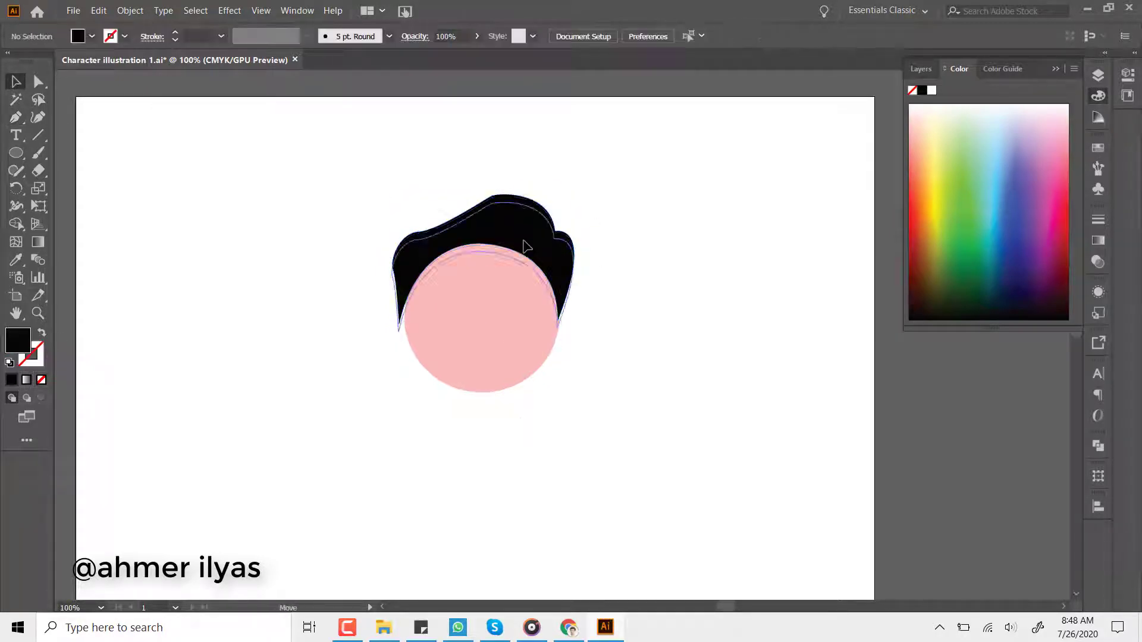
# Zoom in and adjust the hair path's anchor points with Direct Selection, then zoom back out
pyautogui.press('z')
pyautogui.click(503, 298)
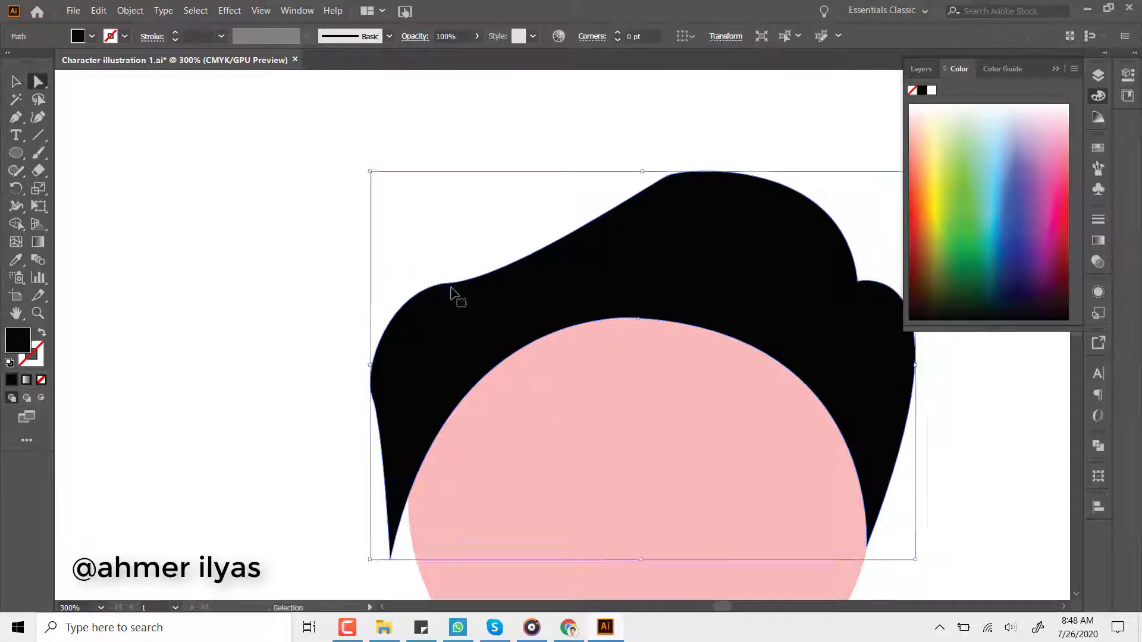
pyautogui.press('a')
pyautogui.click(449, 283)
pyautogui.scroll(-3, 648, 185)
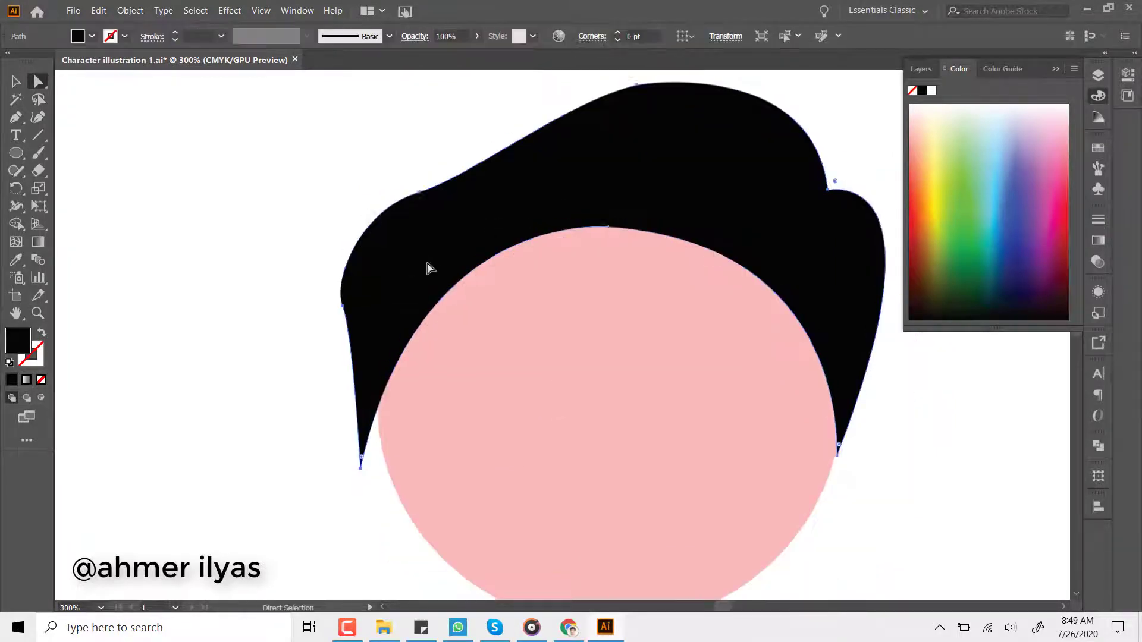
pyautogui.click(386, 294)
pyautogui.press('v')
pyautogui.hotkey('ctrl', '-')
pyautogui.hotkey('ctrl', '-')
pyautogui.hotkey('ctrl', '-')
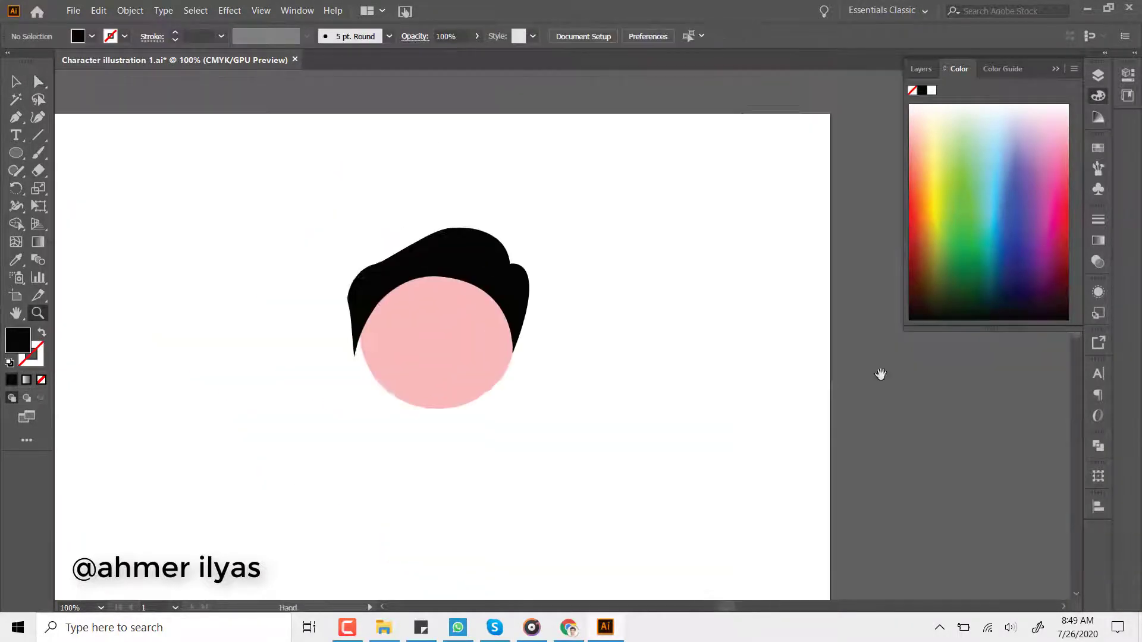
pyautogui.hotkey('ctrl', '+')
pyautogui.click(701, 314)
pyautogui.click(637, 262)
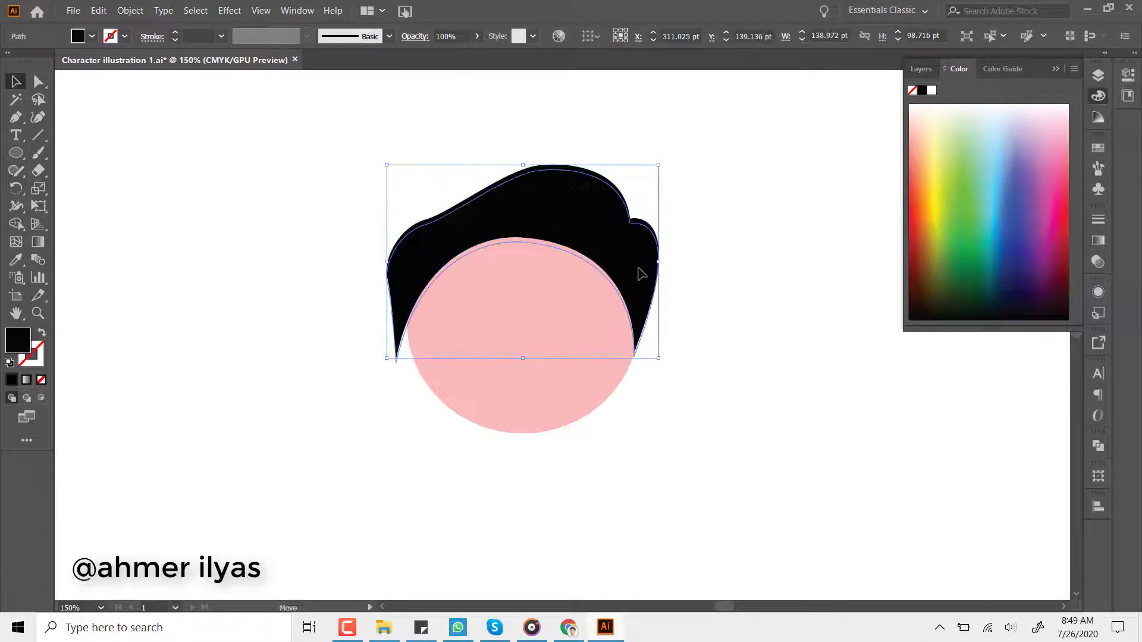
pyautogui.press('z')
pyautogui.keyDown('alt'); pyautogui.click(645, 356); pyautogui.keyUp('alt')
# Pick a grey fill and pen-trace a long-sleeved V-neck sweater below the head
pyautogui.keyDown('alt'); pyautogui.click(580, 304); pyautogui.keyUp('alt')
pyautogui.doubleClick(18, 340)
pyautogui.click(758, 293)
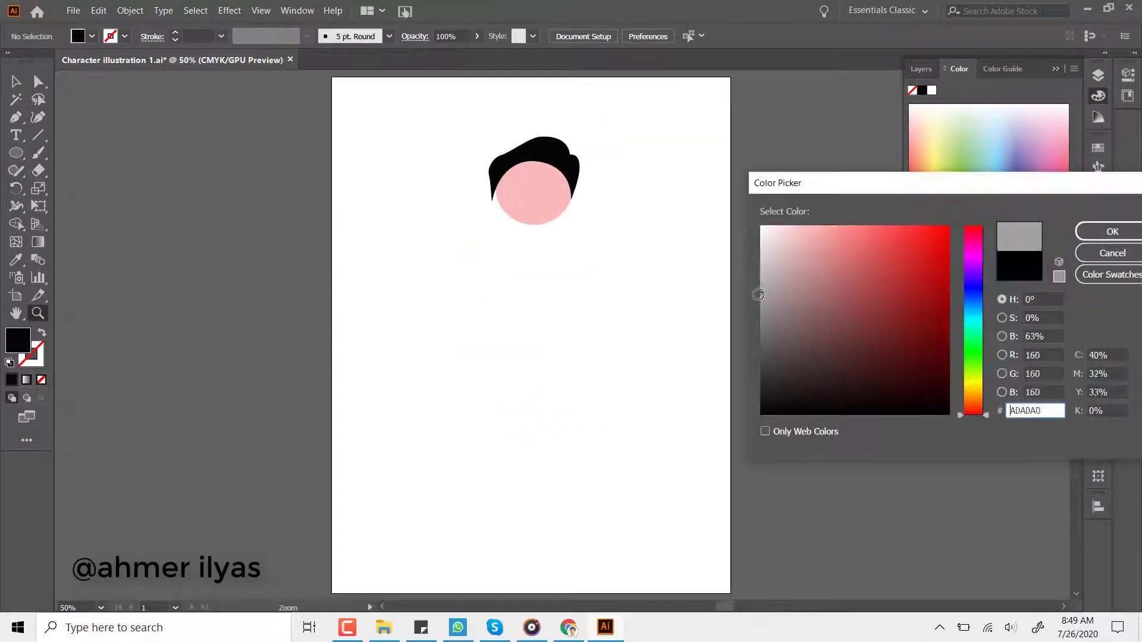
pyautogui.click(1115, 233)
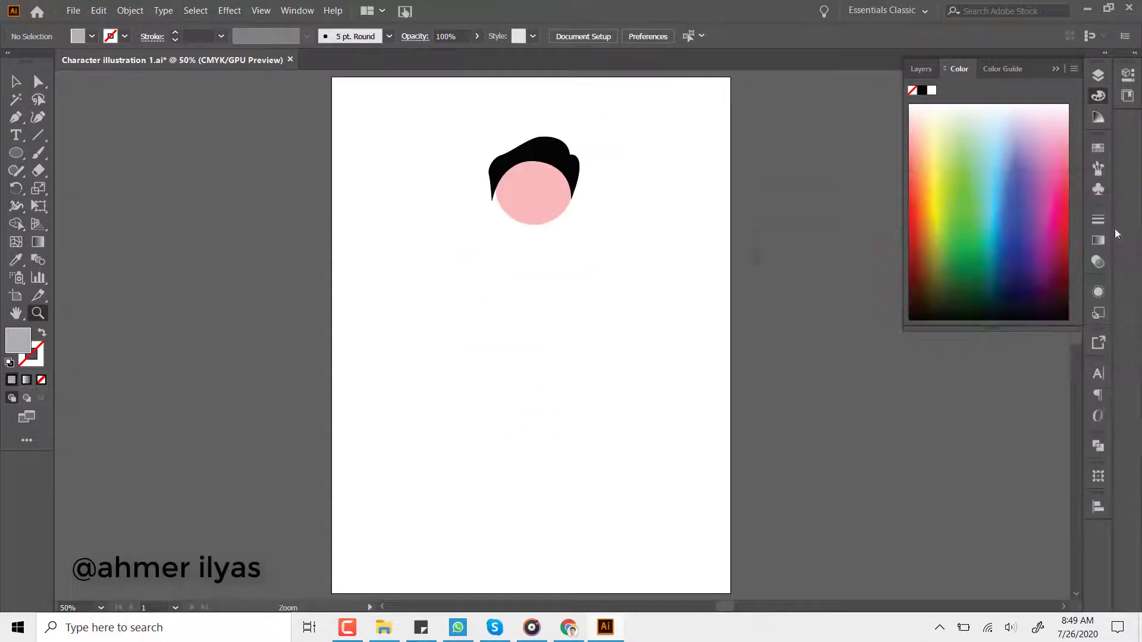
pyautogui.click(455, 281)
pyautogui.click(424, 357)
pyautogui.click(447, 401)
pyautogui.hotkey('shift', 'x')
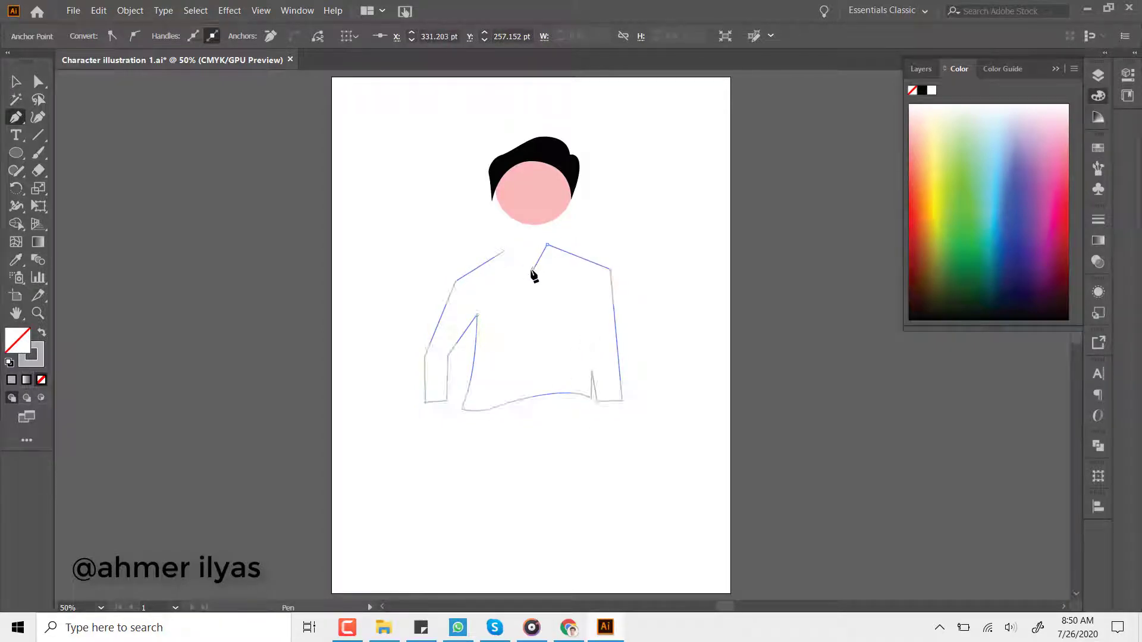
pyautogui.hotkey('shift', 'x')
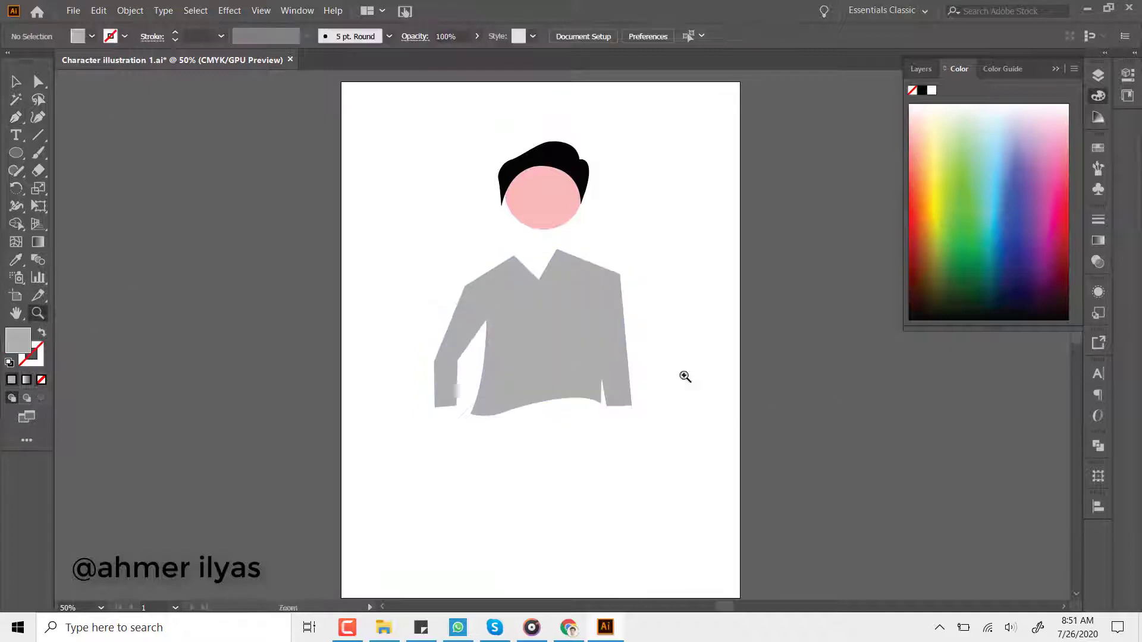
pyautogui.hotkey('ctrl', '1')
# Draw a black (000000) triangle in the V-neck opening and send it behind the sweater
pyautogui.press('a')
pyautogui.click(480, 256)
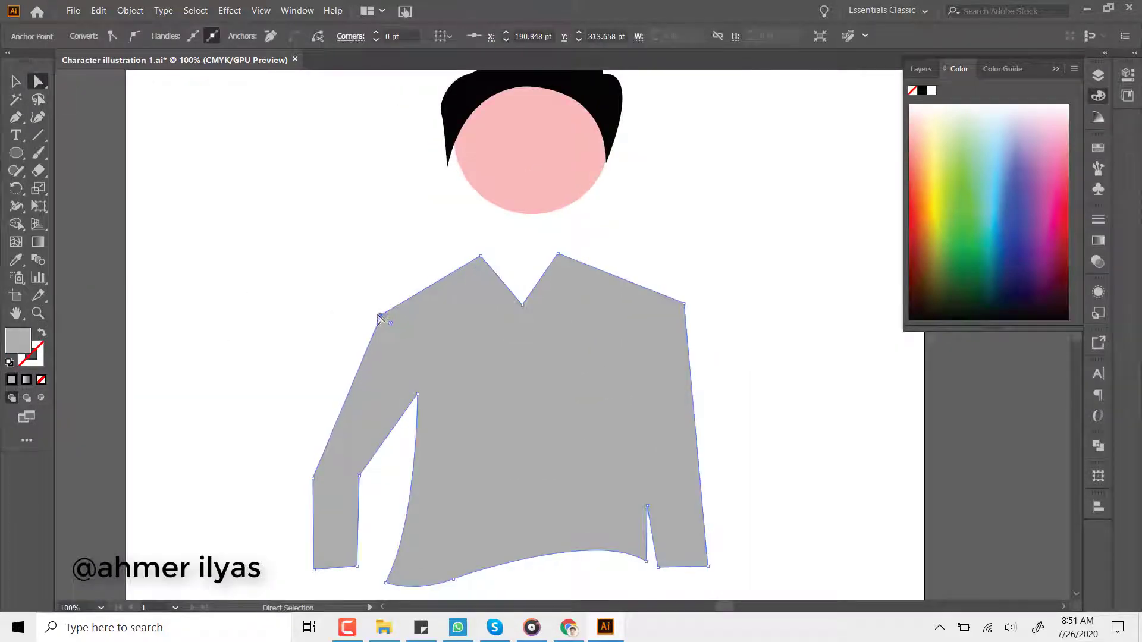
pyautogui.click(344, 209)
pyautogui.doubleClick(18, 340)
pyautogui.write('000000')
pyautogui.click(1112, 232)
pyautogui.press('p')
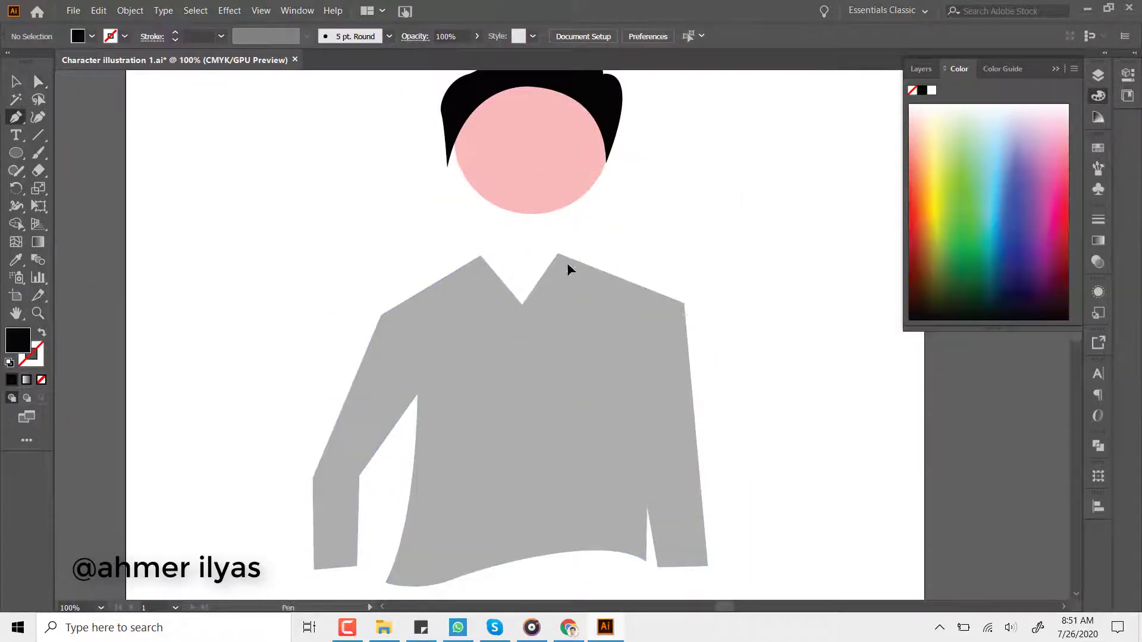
pyautogui.click(568, 264)
pyautogui.click(520, 329)
pyautogui.click(478, 267)
pyautogui.click(568, 264)
pyautogui.click(1098, 75)
pyautogui.hotkey('ctrl', '[')
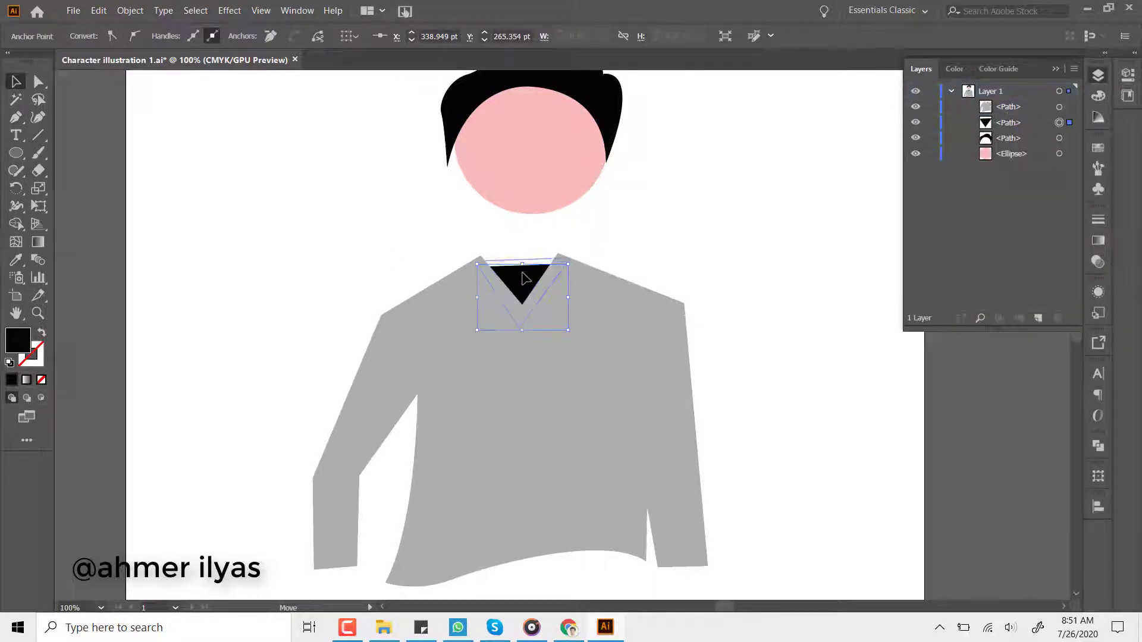
# Change the sweater's fill to a lighter grey
pyautogui.hotkey('ctrl', '-')
pyautogui.click(618, 416)
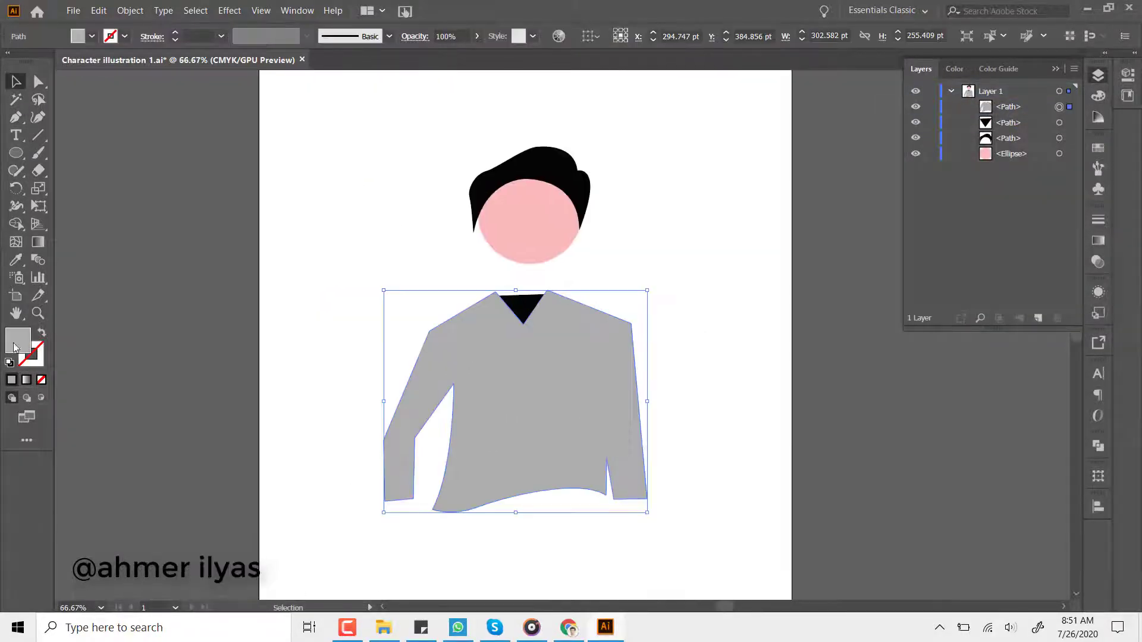
pyautogui.doubleClick(18, 340)
pyautogui.press('Return')
# Zoom out to view the whole figure and select the entire character
pyautogui.click(812, 302)
pyautogui.scroll(-3, 612, 357)
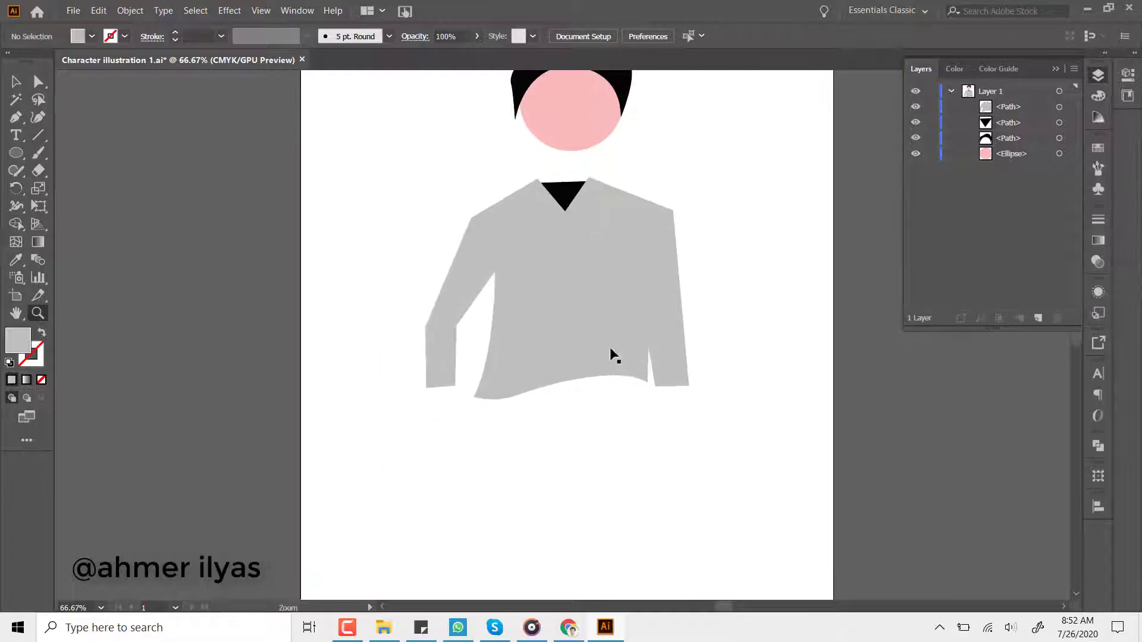
pyautogui.scroll(-2, 612, 356)
pyautogui.press('z')
pyautogui.keyDown('alt'); pyautogui.click(612, 356); pyautogui.keyUp('alt')
pyautogui.press('v')
pyautogui.moveTo(589, 379); pyautogui.dragTo(453, 185)
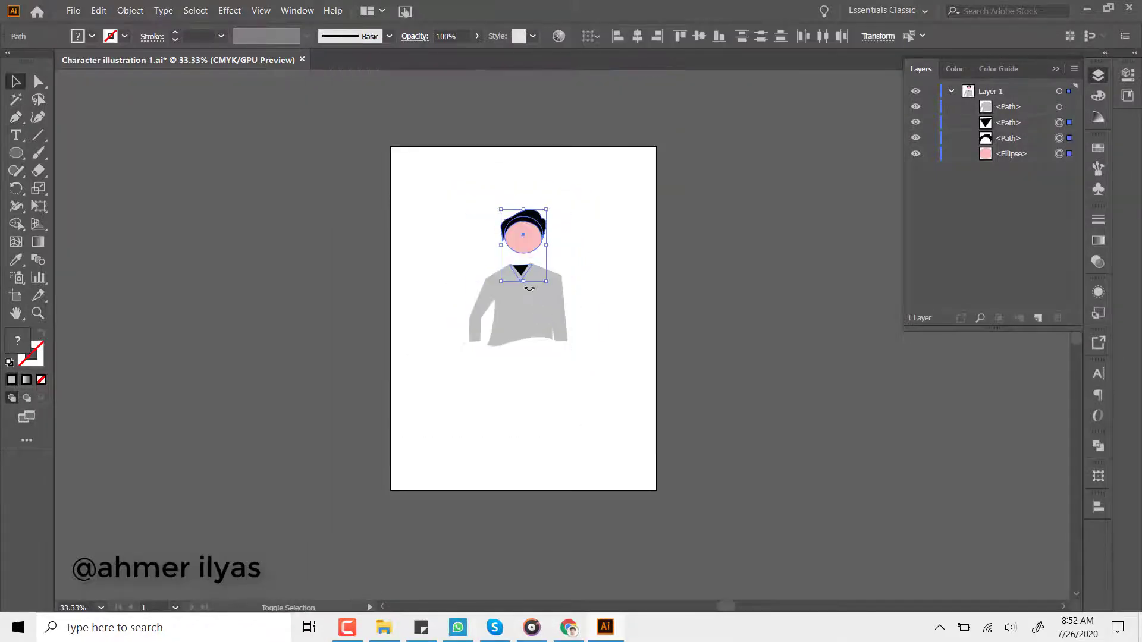
# Pen-draw a two-legged trouser outline under the sweater and fill it solid black
pyautogui.hotkey('ctrl', 'shift', 'a')
pyautogui.hotkey('ctrl', '+')
pyautogui.hotkey('ctrl', '+')
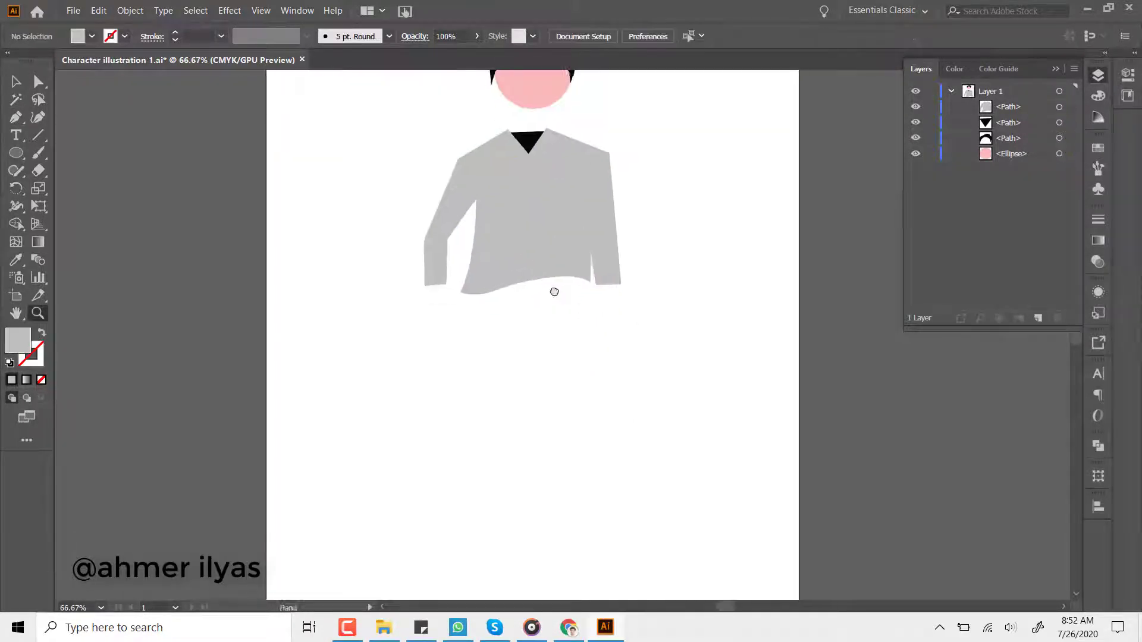
pyautogui.press('p')
pyautogui.scroll(-2, 579, 291)
pyautogui.scroll(-2, 602, 305)
pyautogui.click(592, 213)
pyautogui.moveTo(573, 482); pyautogui.dragTo(578, 521)
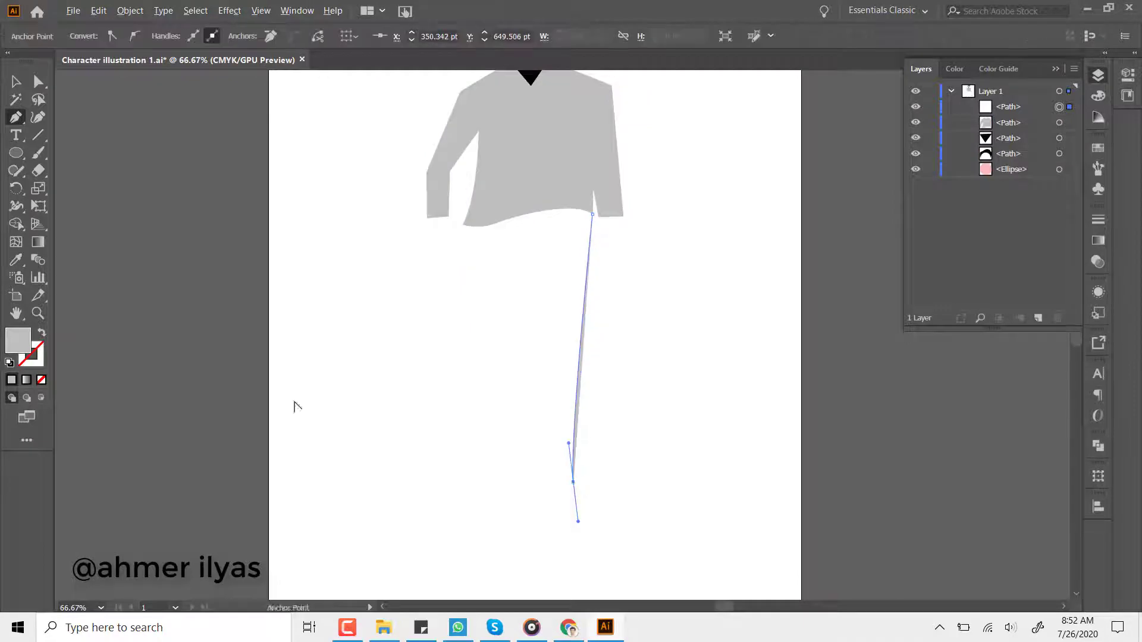
pyautogui.doubleClick(31, 354)
pyautogui.press('Return')
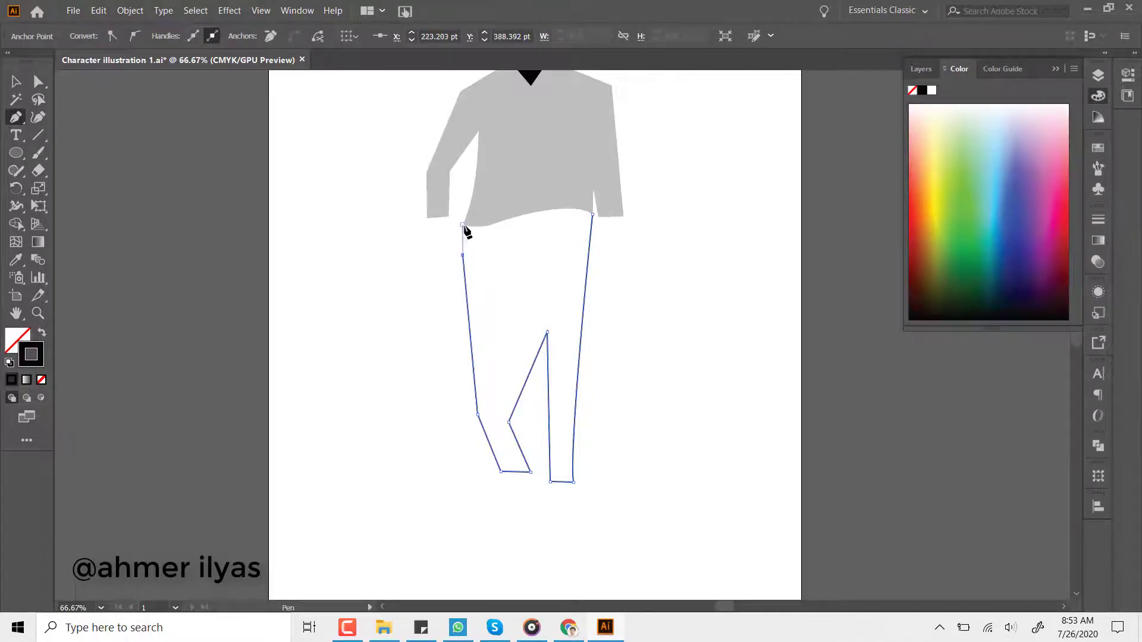
pyautogui.click(42, 333)
# Adjust an anchor point on the trouser waist with Direct Selection
pyautogui.press('F7')
pyautogui.hotkey('ctrl', 'shift', 'a')
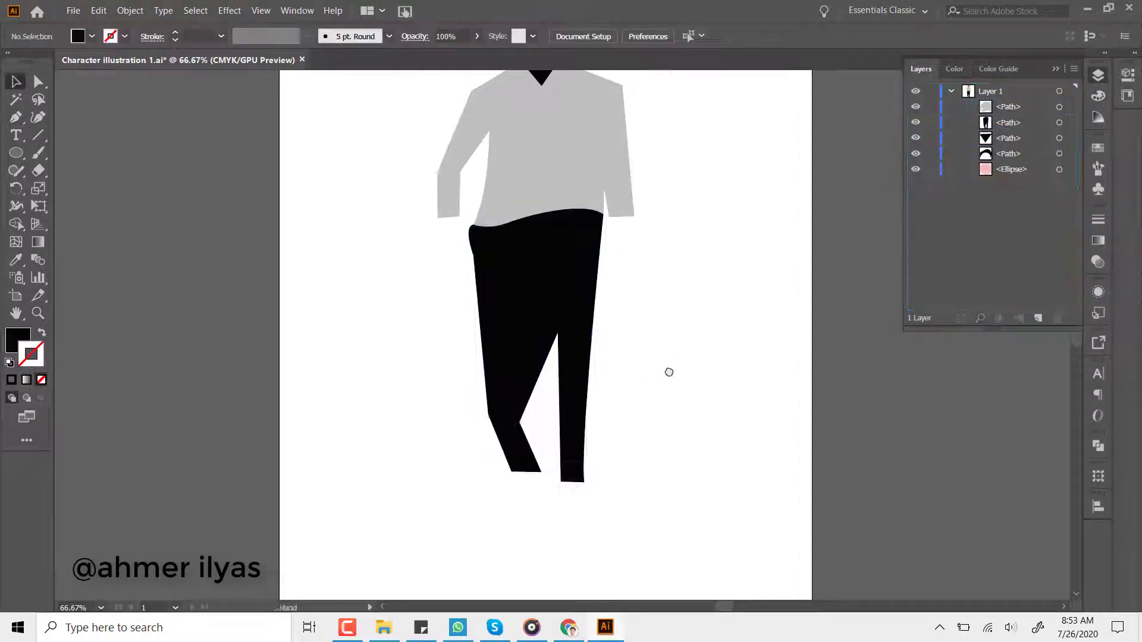
pyautogui.hotkey('ctrl', '1')
pyautogui.press('a')
pyautogui.moveTo(571, 320)
pyautogui.mouseDown()
pyautogui.moveTo(554, 326)
pyautogui.moveTo(556, 247)
pyautogui.mouseUp()
# Draw a black shoe under the right trouser leg and place a copy under the left leg
pyautogui.hotkey('ctrl', 'shift', 'a')
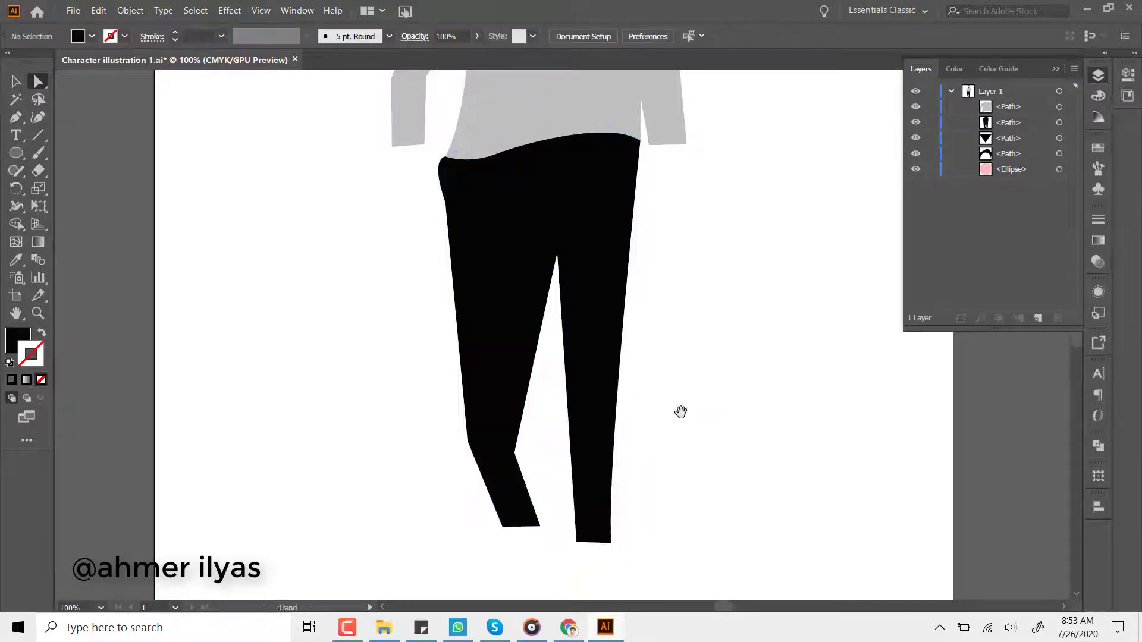
pyautogui.press('p')
pyautogui.hotkey('ctrl', '=')
pyautogui.scroll(-3, 672, 280)
pyautogui.click(604, 297)
pyautogui.click(606, 319)
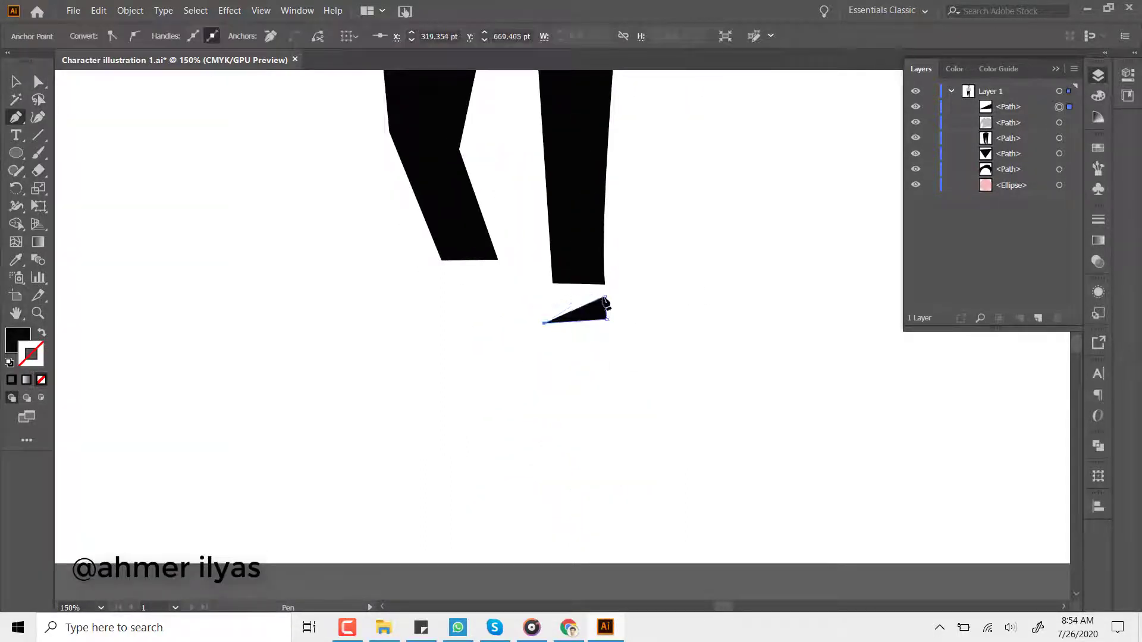
pyautogui.press('v')
pyautogui.moveTo(550, 318); pyautogui.dragTo(456, 299)
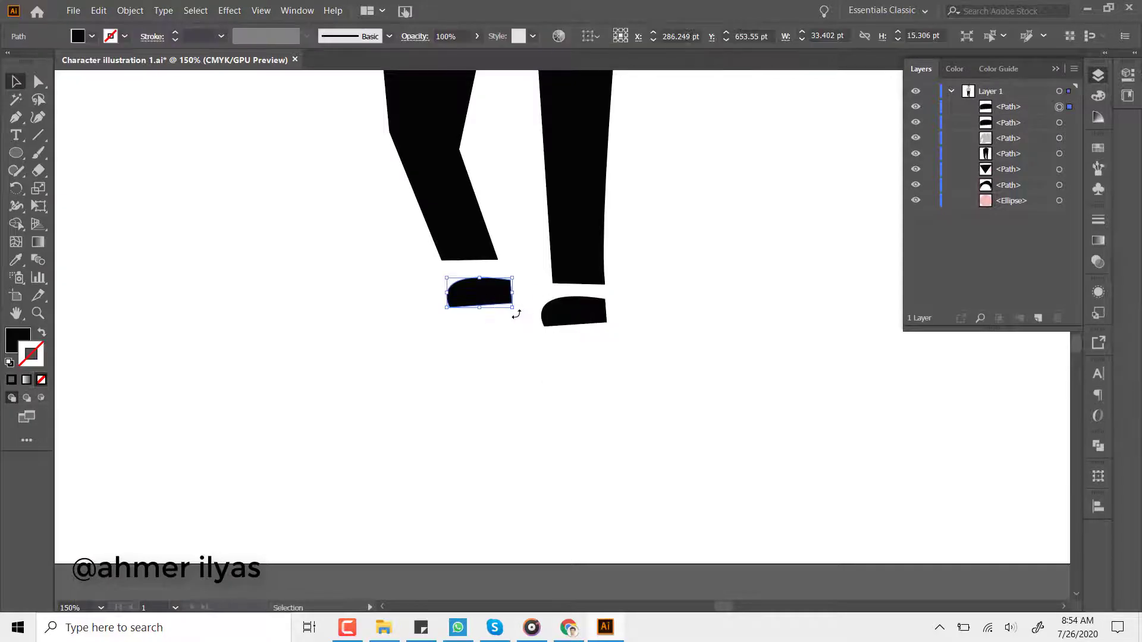
# Draw an ankle shape above the right shoe and fill it pink
pyautogui.press('p')
pyautogui.click(595, 274)
pyautogui.click(599, 308)
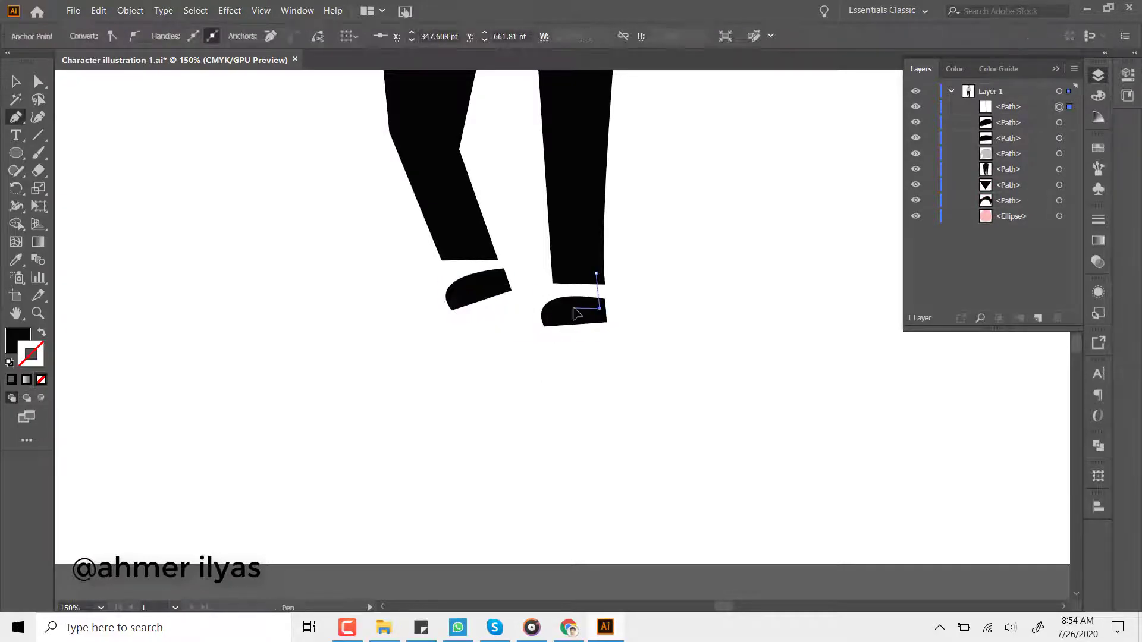
pyautogui.click(38, 313)
pyautogui.keyDown('alt'); pyautogui.click(770, 265); pyautogui.keyUp('alt')
# Zoom in on the feet and place a copy of the pink ankle above the left shoe
pyautogui.press('i')
pyautogui.click(556, 192)
pyautogui.press('z')
pyautogui.click(760, 375)
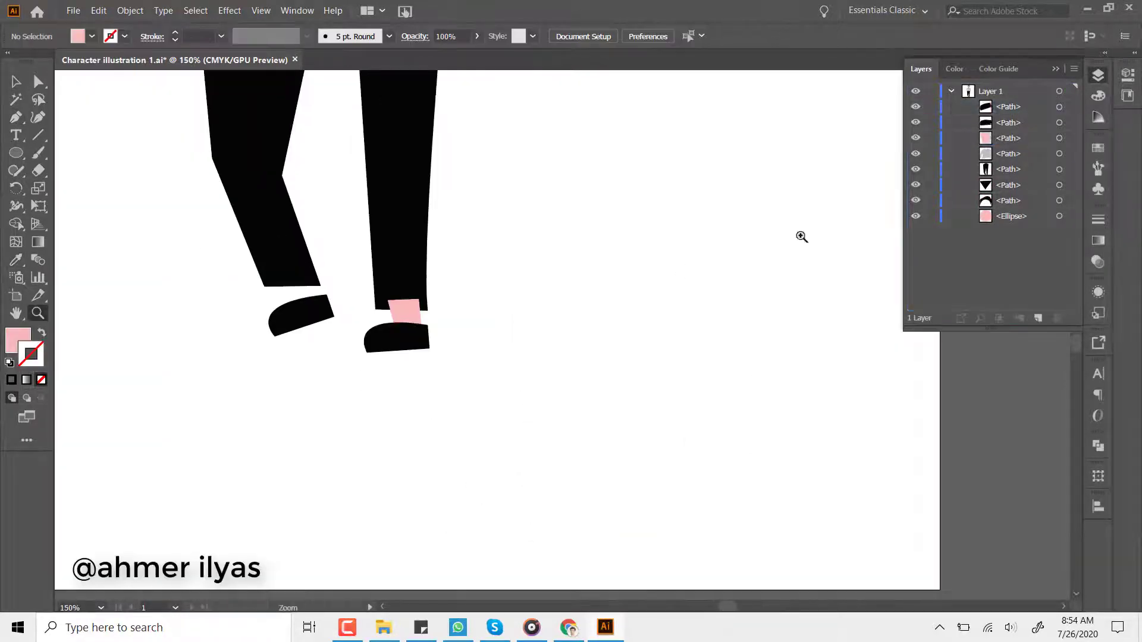
pyautogui.click(556, 339)
pyautogui.press('v')
pyautogui.click(535, 255)
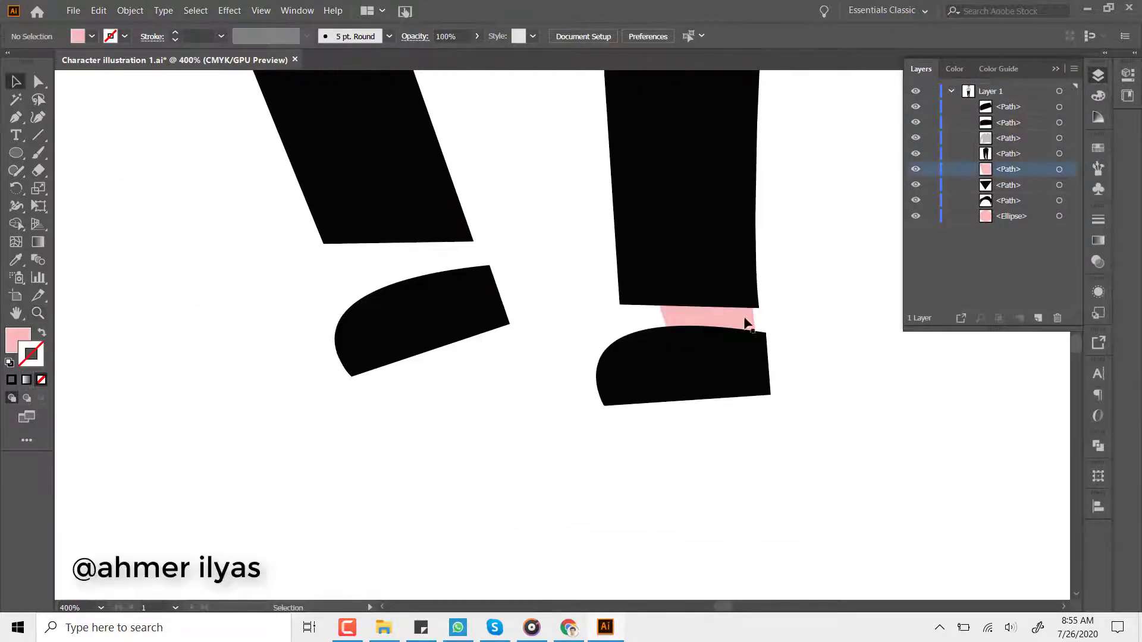
pyautogui.moveTo(747, 322)
pyautogui.mouseDown()
pyautogui.moveTo(449, 289)
pyautogui.moveTo(458, 277)
pyautogui.mouseUp()
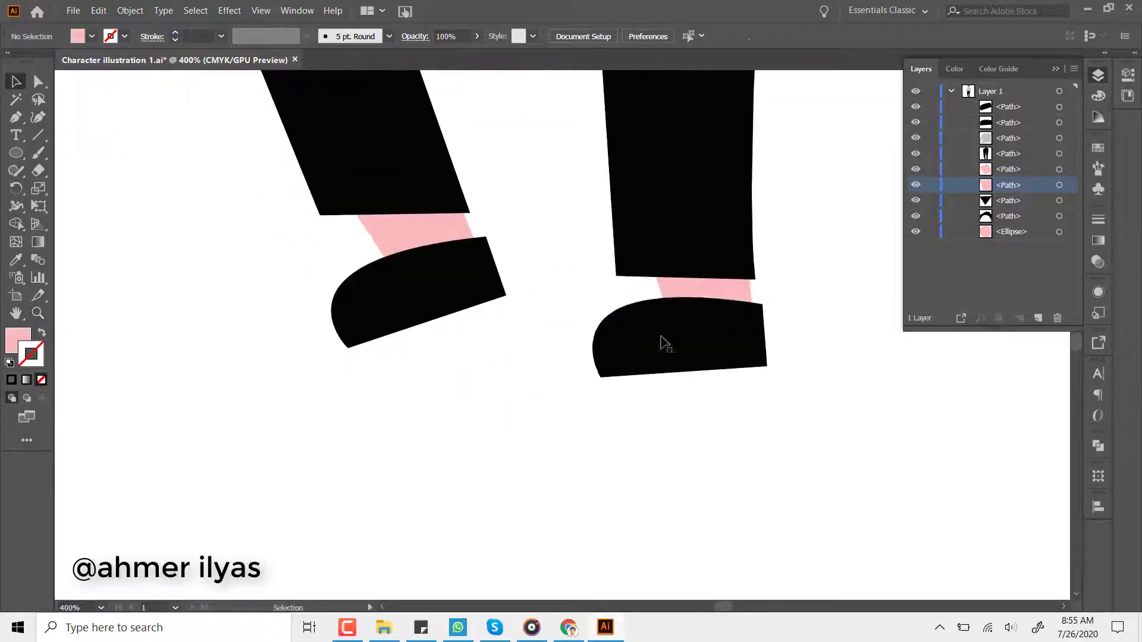
# Enlarge both shoes, then delete the left shoe and widen the right one
pyautogui.click(665, 343)
pyautogui.moveTo(595, 376); pyautogui.dragTo(561, 404)
pyautogui.click(417, 298)
pyautogui.moveTo(348, 347); pyautogui.dragTo(301, 372)
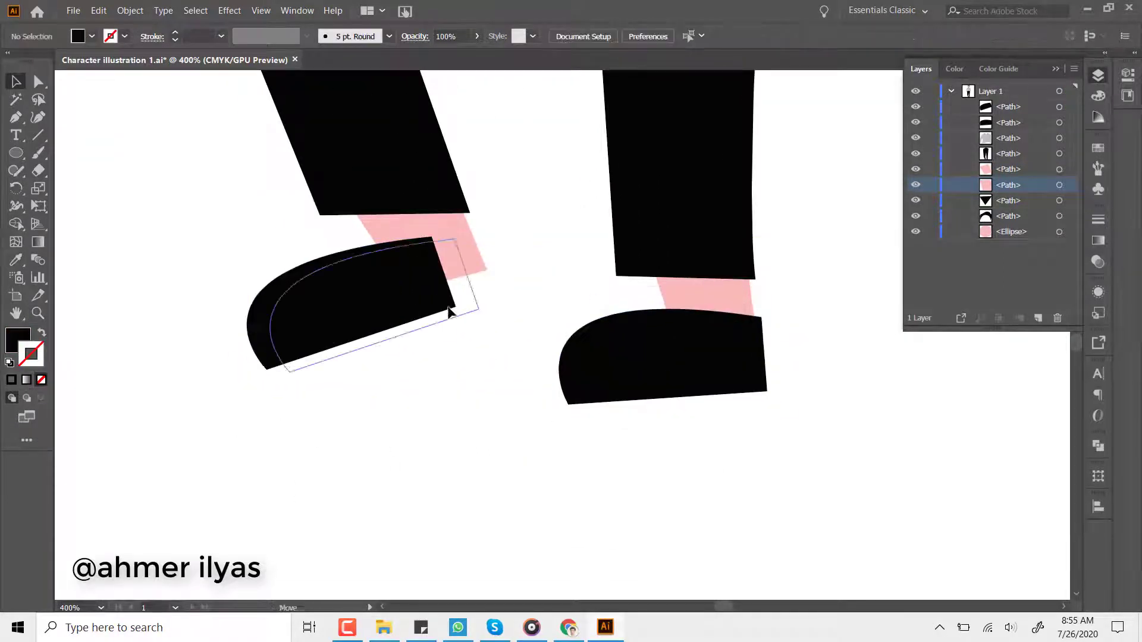
pyautogui.hotkey('ctrl', 'shift', 'a')
pyautogui.moveTo(508, 363)
pyautogui.mouseDown()
pyautogui.moveTo(492, 426)
pyautogui.moveTo(571, 369)
pyautogui.mouseUp()
pyautogui.press('v')
pyautogui.moveTo(568, 261)
pyautogui.mouseDown()
pyautogui.moveTo(586, 351)
pyautogui.moveTo(487, 292)
pyautogui.mouseUp()
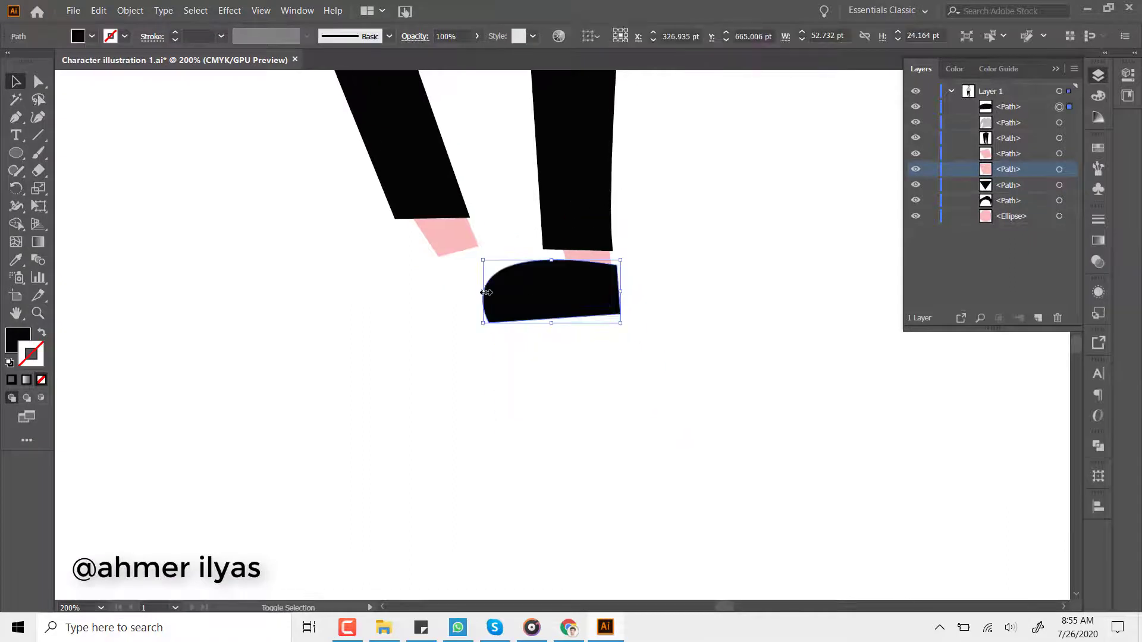
# Curve the right shoe's top edge with Direct Selection and move it back over the right ankle
pyautogui.hotkey('ctrl', '=')
pyautogui.press('a')
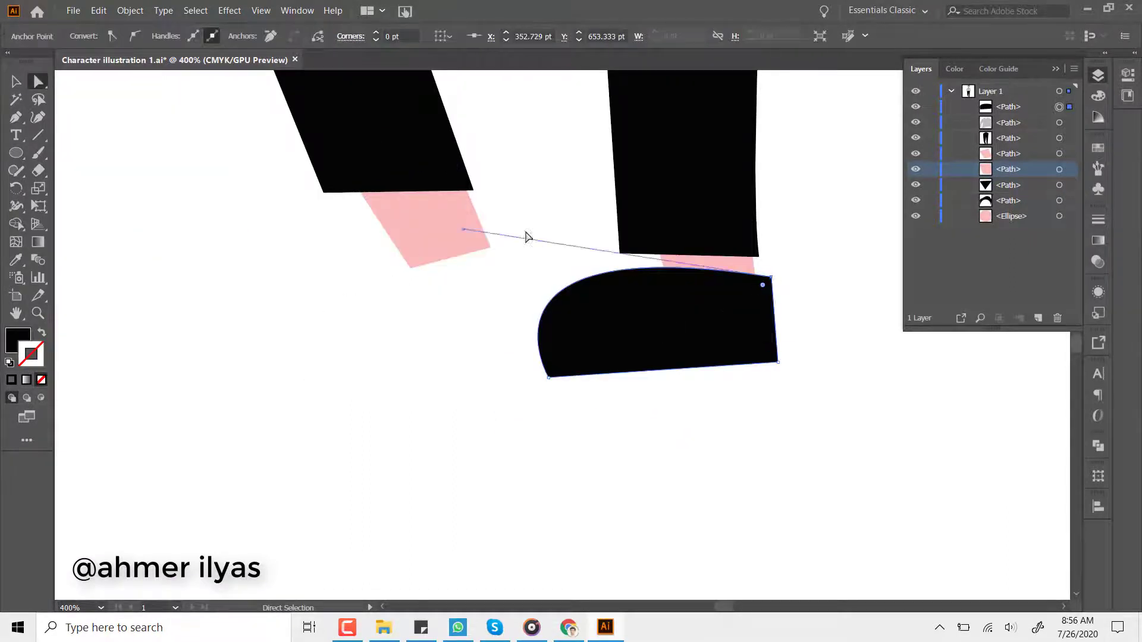
pyautogui.click(393, 214)
pyautogui.moveTo(664, 320); pyautogui.dragTo(696, 440)
pyautogui.moveTo(489, 360); pyautogui.dragTo(483, 357)
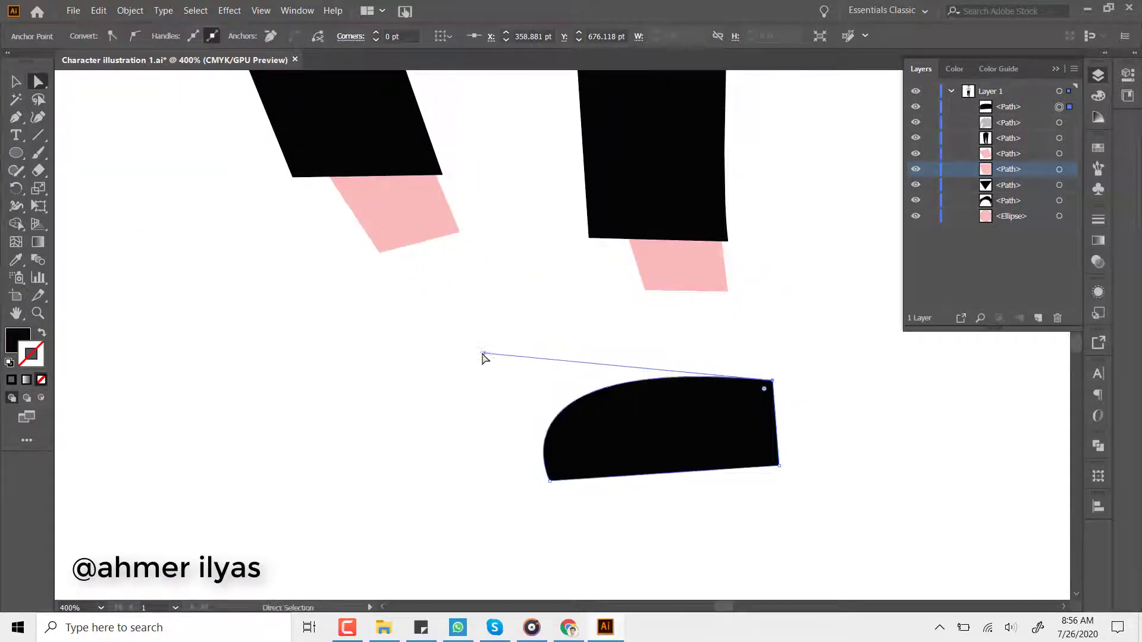
pyautogui.click(492, 353)
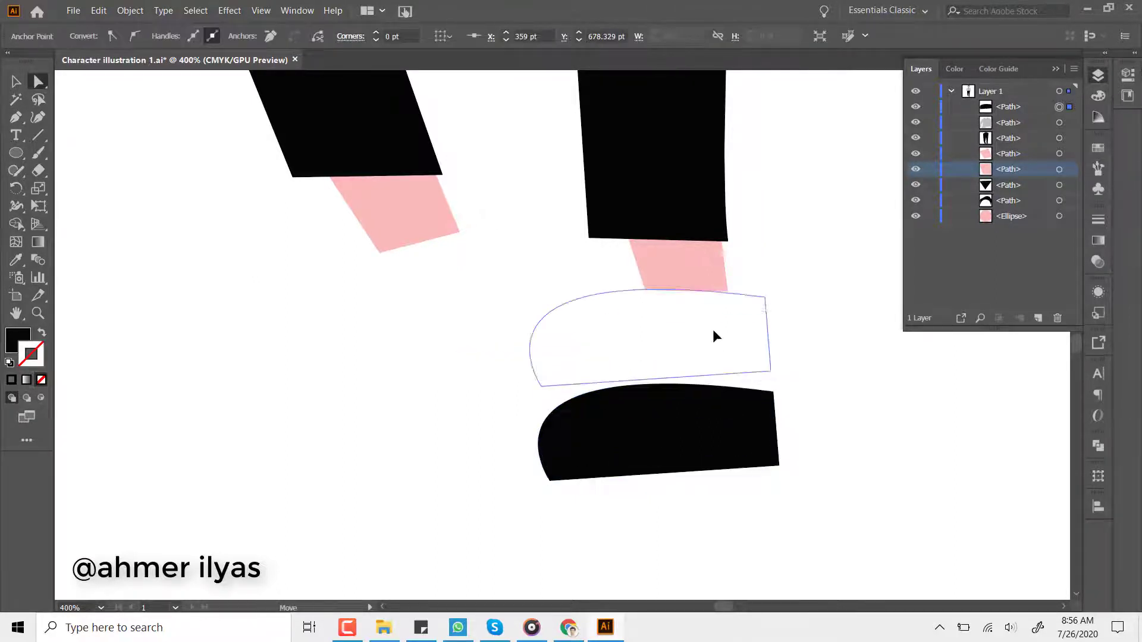
pyautogui.moveTo(715, 337); pyautogui.dragTo(688, 314)
# Zoom out to bring both trouser legs into view and select the left leg's outline
pyautogui.press('v')
pyautogui.click(622, 384)
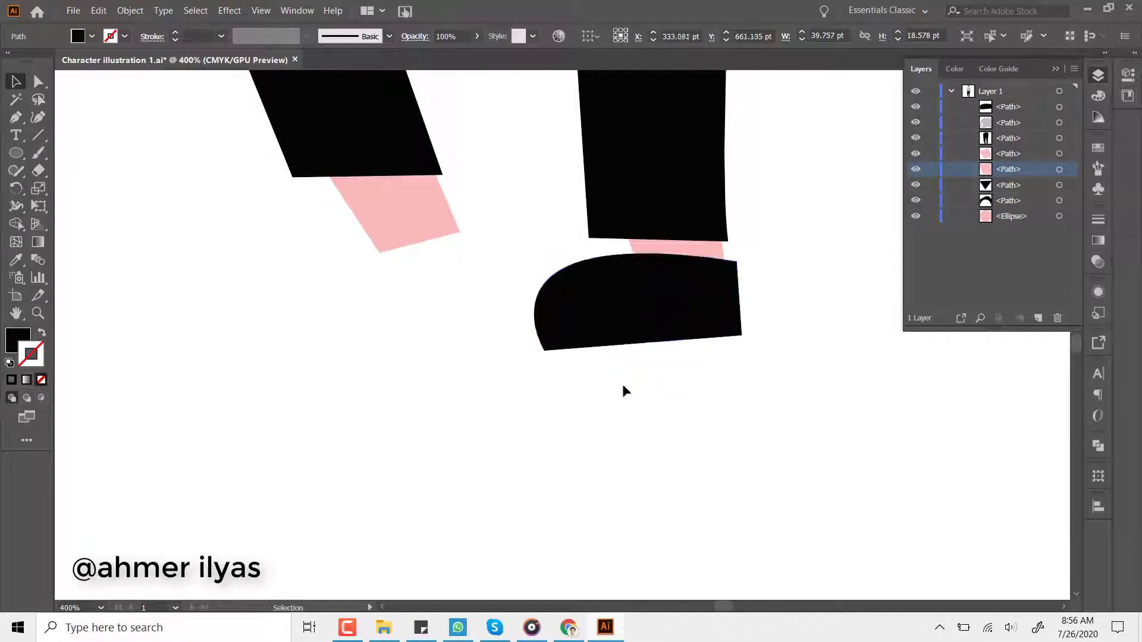
pyautogui.press('z')
pyautogui.keyDown('alt'); pyautogui.click(552, 339); pyautogui.keyUp('alt')
pyautogui.moveTo(551, 339)
pyautogui.mouseDown()
pyautogui.moveTo(525, 306)
pyautogui.moveTo(533, 347)
pyautogui.mouseUp()
pyautogui.press('a')
pyautogui.click(483, 392)
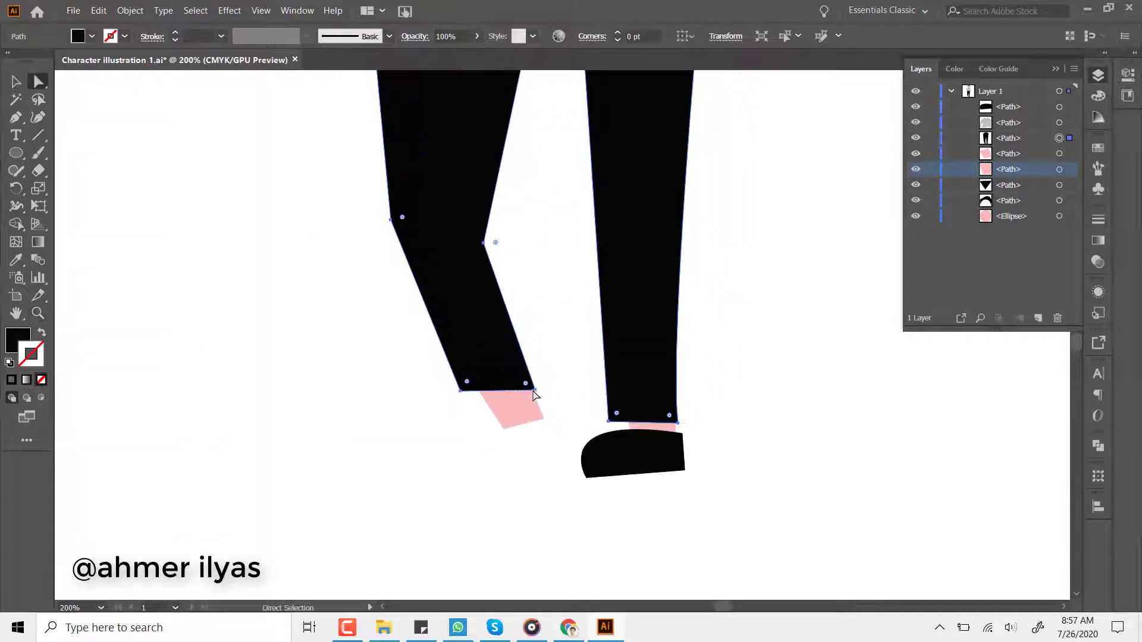
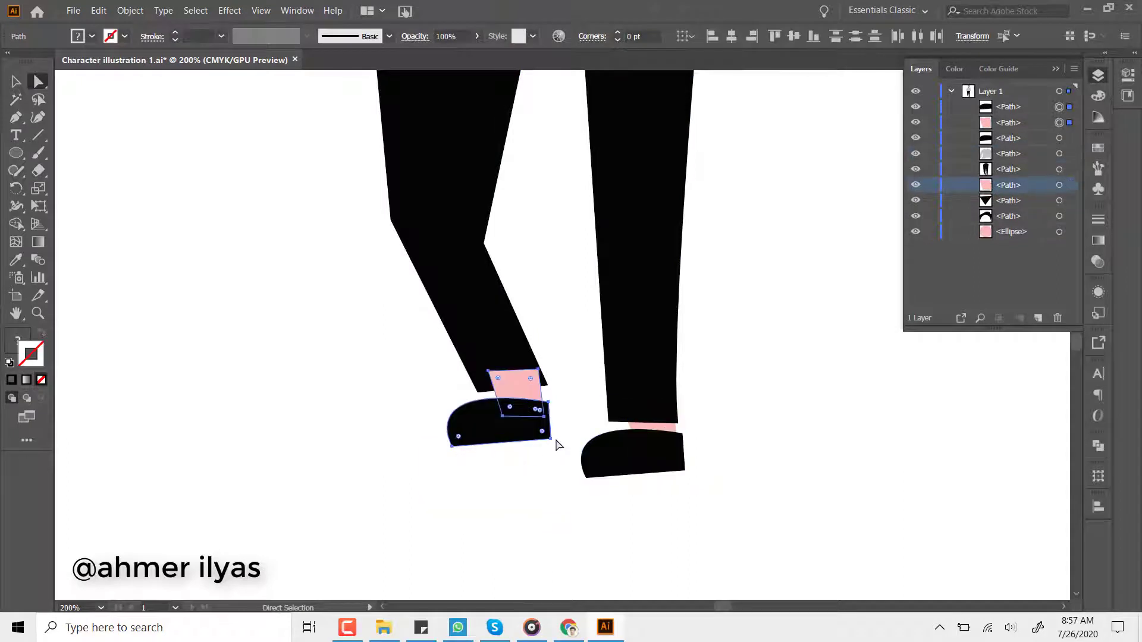
# Tilt the left shoe and its pink ankle up to the left trouser hem, with the ankle sent behind the trousers
pyautogui.click(571, 414)
pyautogui.moveTo(523, 443); pyautogui.dragTo(498, 395)
pyautogui.hotkey('ctrl', 'z')
pyautogui.press('v')
pyautogui.keyDown('shift'); pyautogui.click(524, 482); pyautogui.keyUp('shift')
pyautogui.moveTo(563, 498); pyautogui.dragTo(537, 416)
pyautogui.hotkey('ctrl', '[')
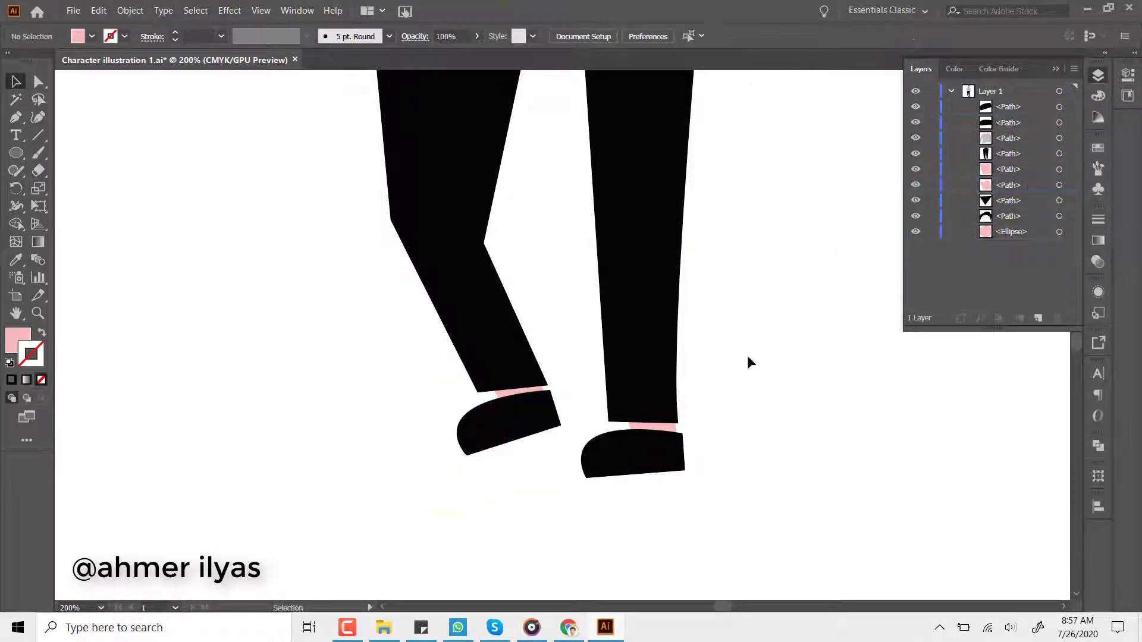
# Zoom out to check the figure, then inspect the trousers and the shirt's armpit anchor
pyautogui.press('z')
pyautogui.hotkey('ctrl', '0')
pyautogui.click(583, 407)
pyautogui.press('a')
pyautogui.click(530, 263)
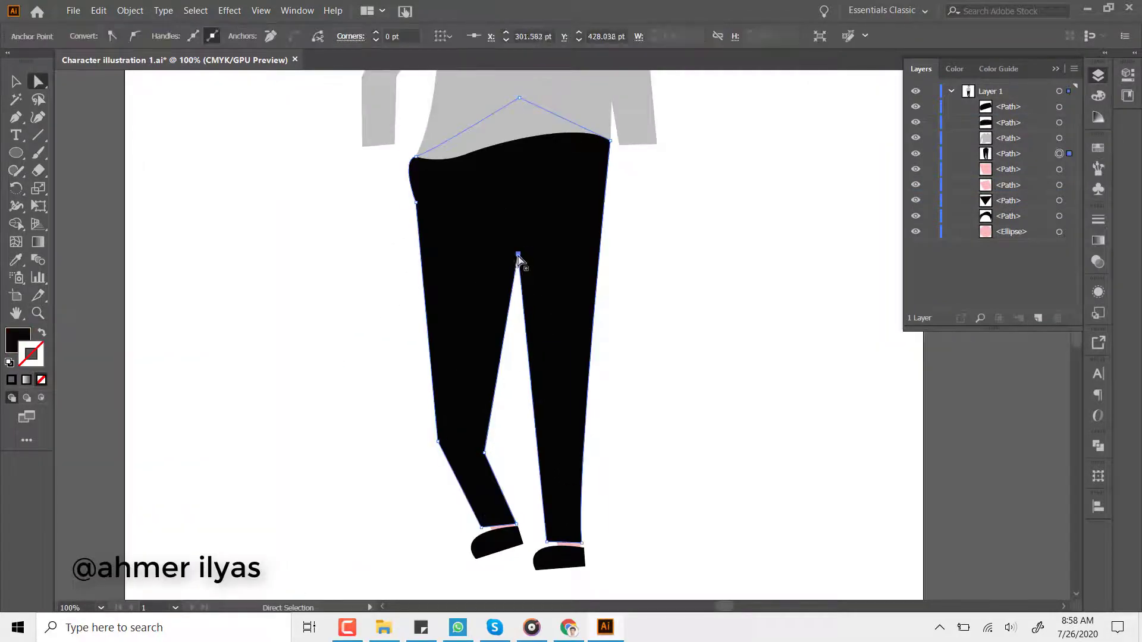
pyautogui.click(615, 344)
pyautogui.scroll(5, 538, 378)
pyautogui.click(473, 358)
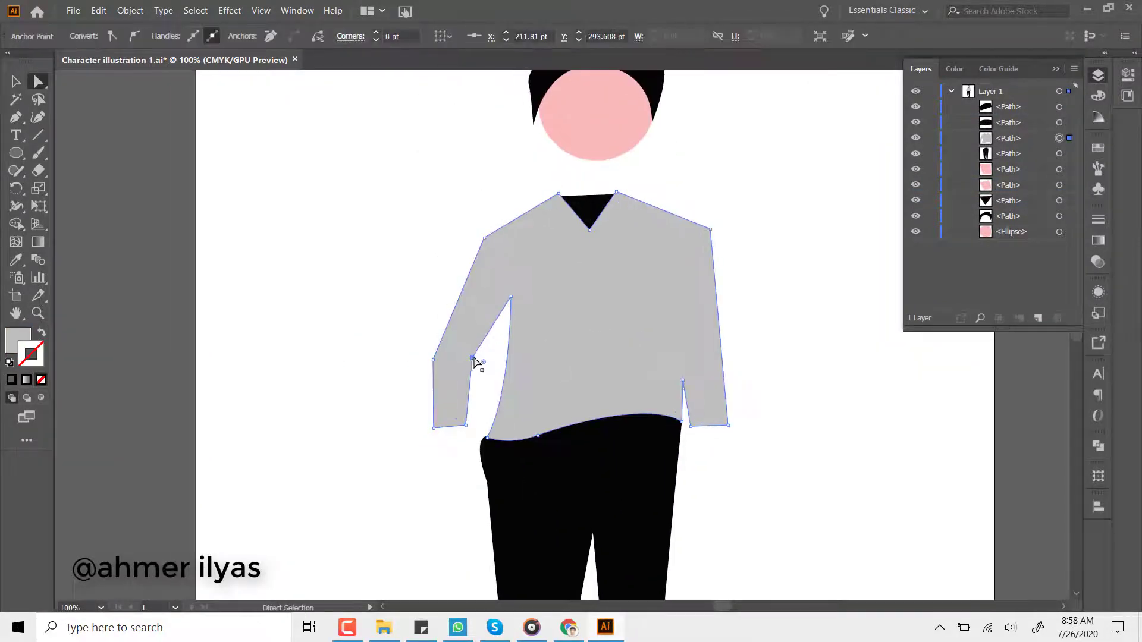
pyautogui.click(731, 488)
pyautogui.press('z')
pyautogui.click(732, 425)
# Draw the first hand below the right sleeve, fill it with the face pink, and send it behind the sleeve
pyautogui.press('p')
pyautogui.click(717, 259)
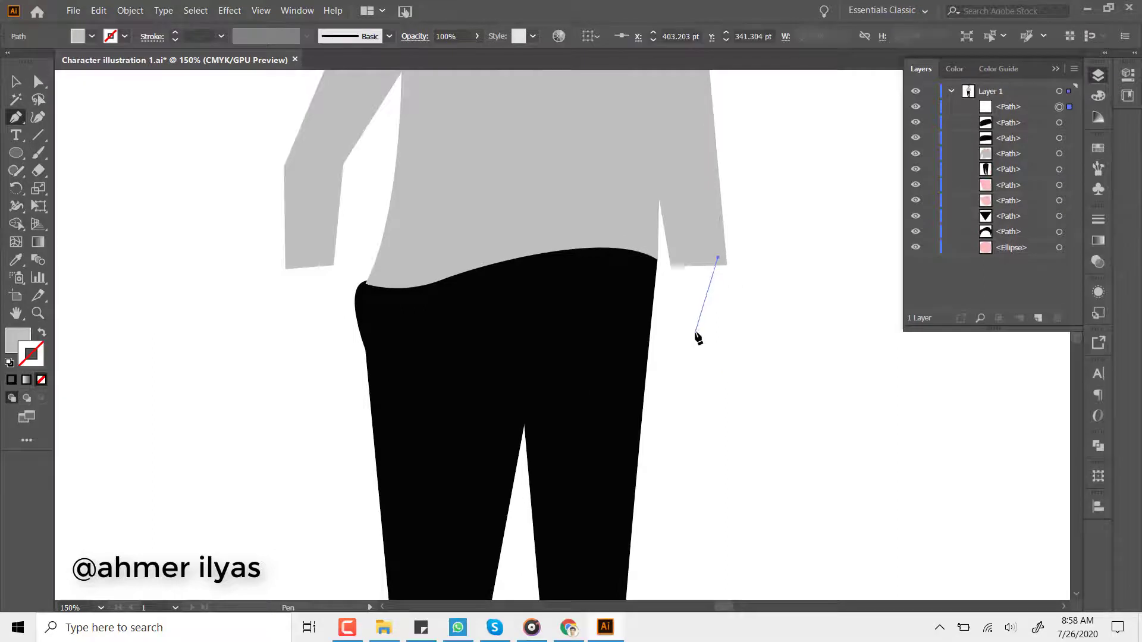
pyautogui.moveTo(695, 327); pyautogui.dragTo(697, 336)
pyautogui.click(718, 258)
pyautogui.scroll(5, 595, 297)
pyautogui.press('i')
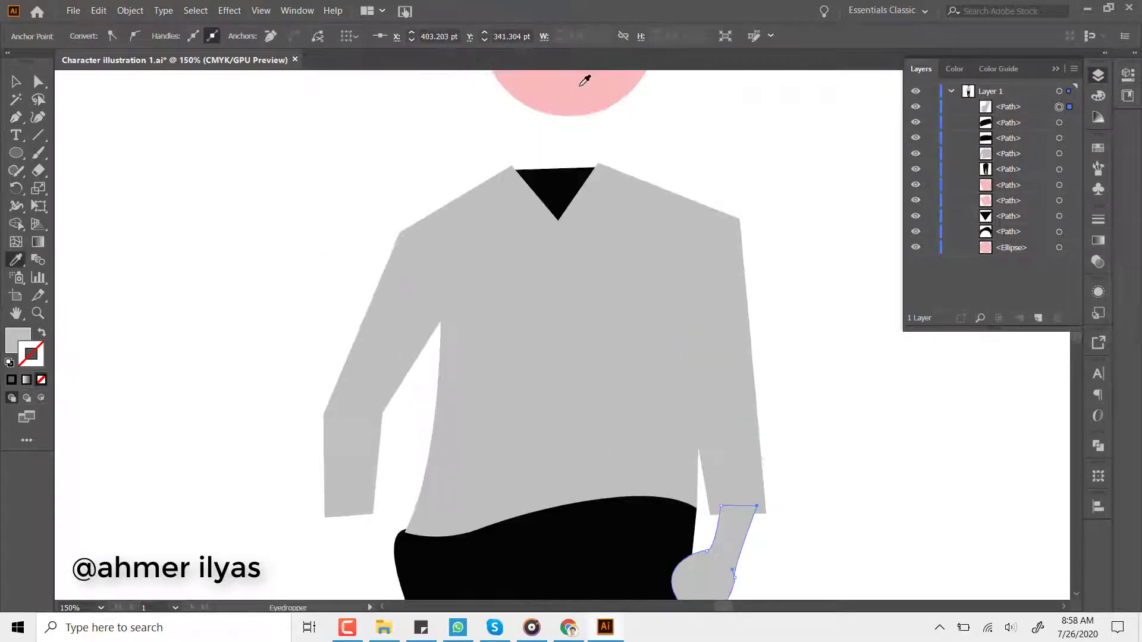
pyautogui.click(581, 84)
pyautogui.hotkey('ctrl', '[')
pyautogui.hotkey('ctrl', '[')
pyautogui.hotkey('ctrl', '[')
pyautogui.scroll(-2, 773, 416)
# Refine the first hand's lower and right anchors
pyautogui.press('a')
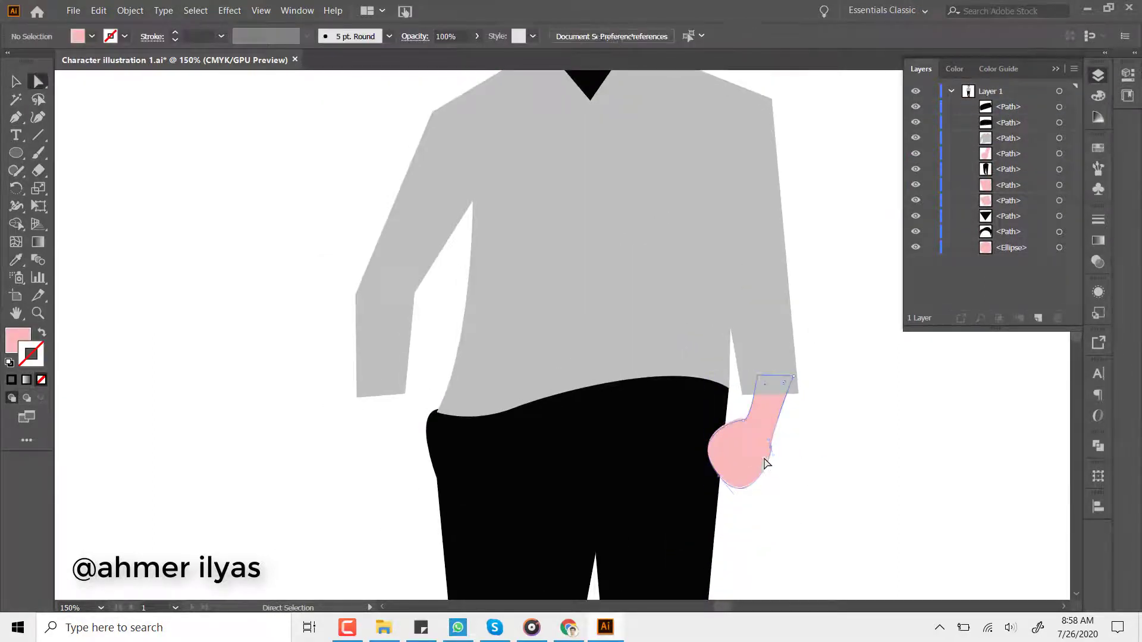
pyautogui.click(718, 475)
pyautogui.click(706, 449)
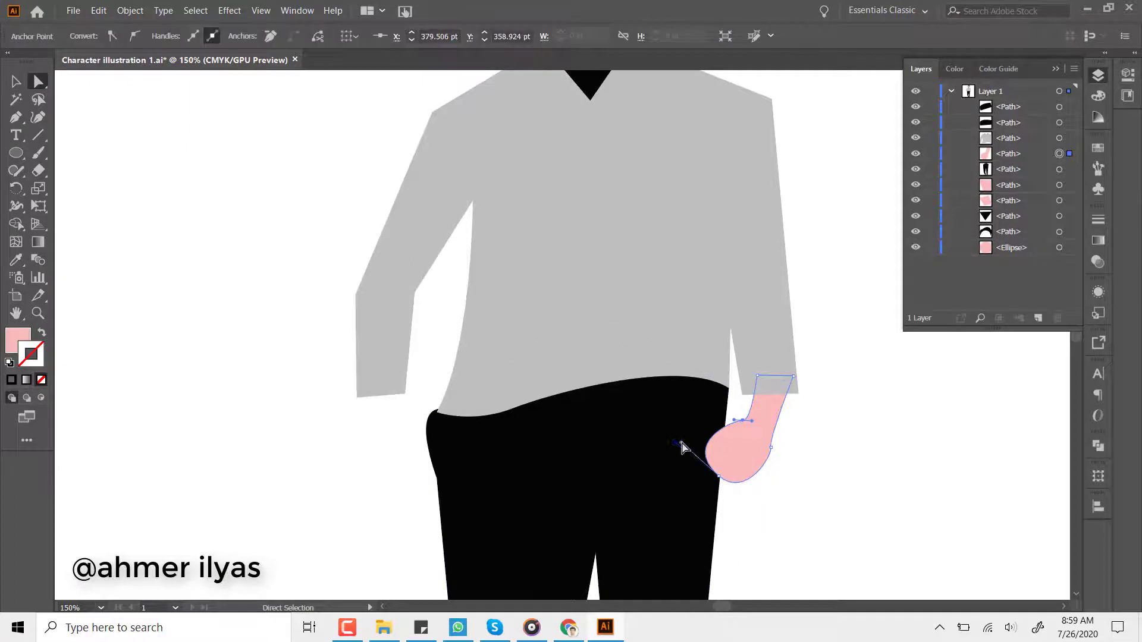
pyautogui.click(751, 470)
pyautogui.press('v')
pyautogui.press('z')
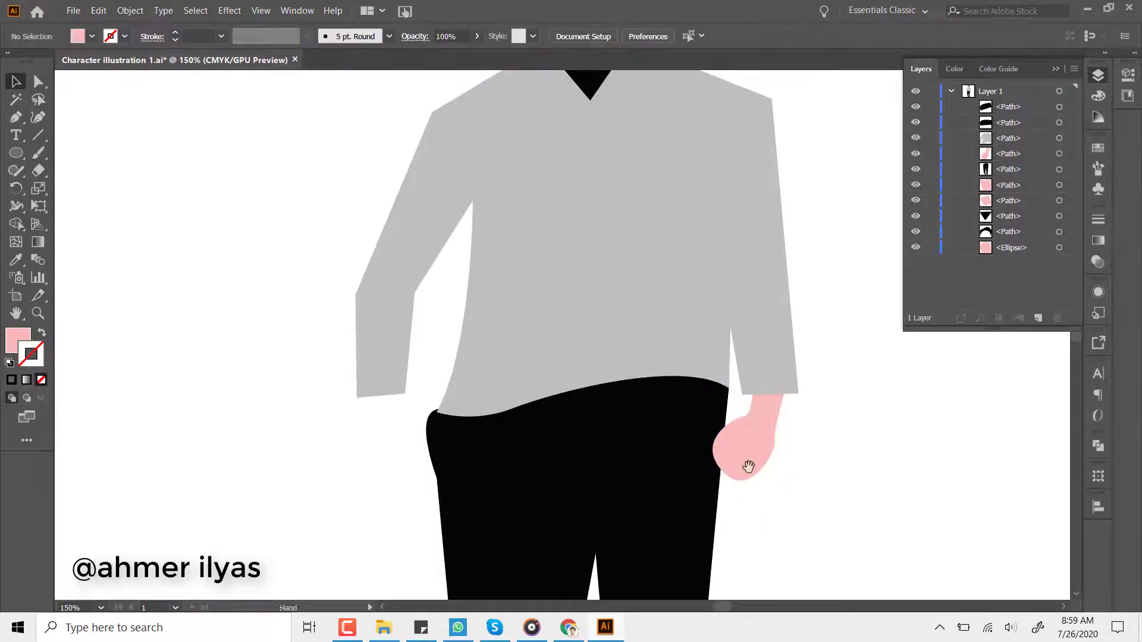
pyautogui.click(767, 453)
pyautogui.press('a')
pyautogui.click(615, 336)
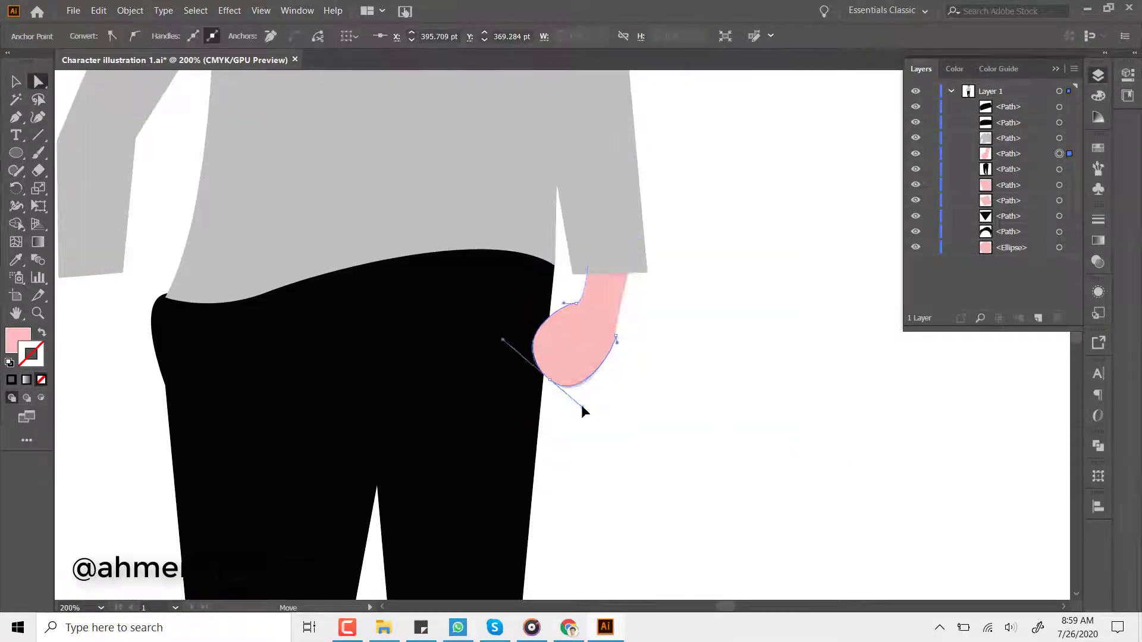
pyautogui.hscroll(-5, 653, 408)
# Draw the second hand at the left trouser edge and tuck it behind the trousers
pyautogui.press('p')
pyautogui.moveTo(550, 334); pyautogui.dragTo(515, 332)
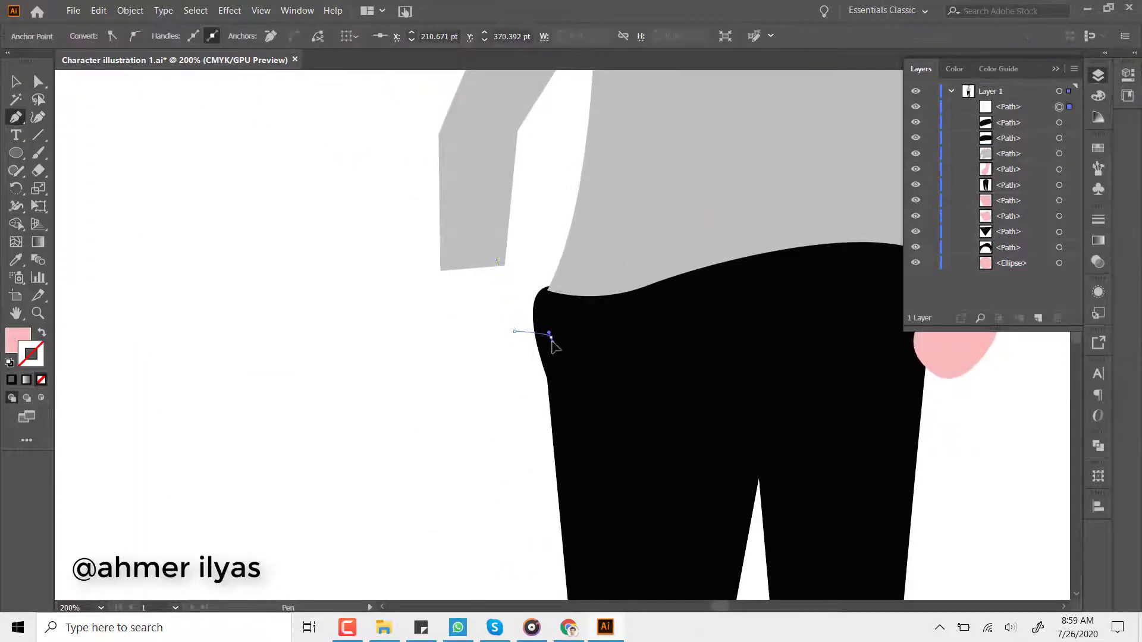
pyautogui.click(495, 260)
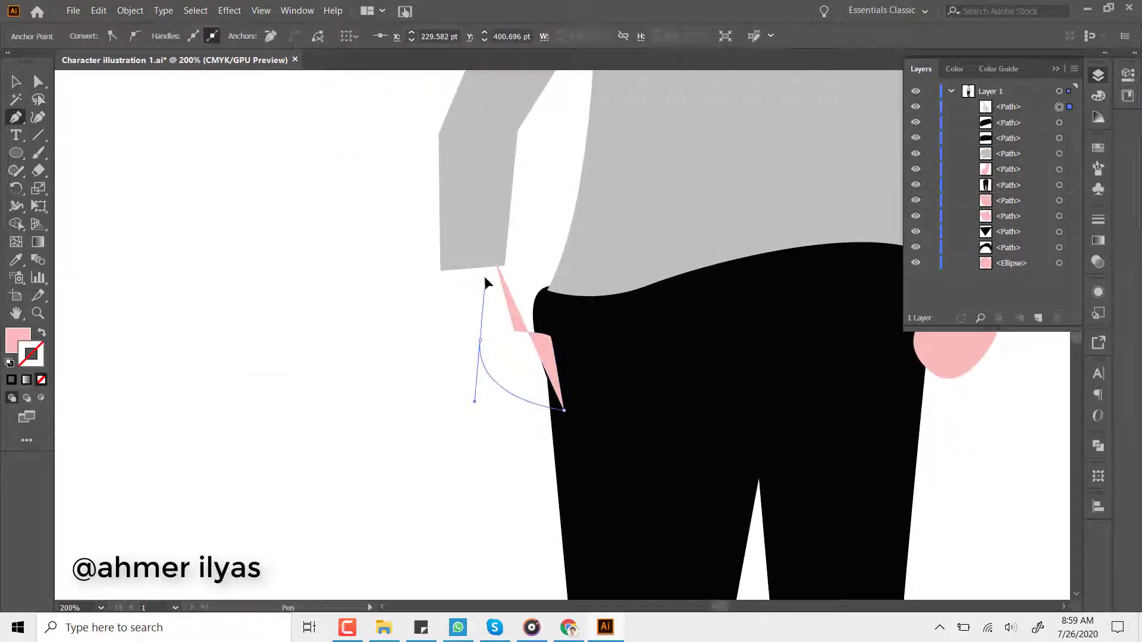
pyautogui.hotkey('ctrl', 'shift', 'a')
pyautogui.press('v')
pyautogui.hotkey('ctrl', '1')
pyautogui.moveTo(1018, 156); pyautogui.dragTo(1017, 192)
pyautogui.scroll(1, 555, 377)
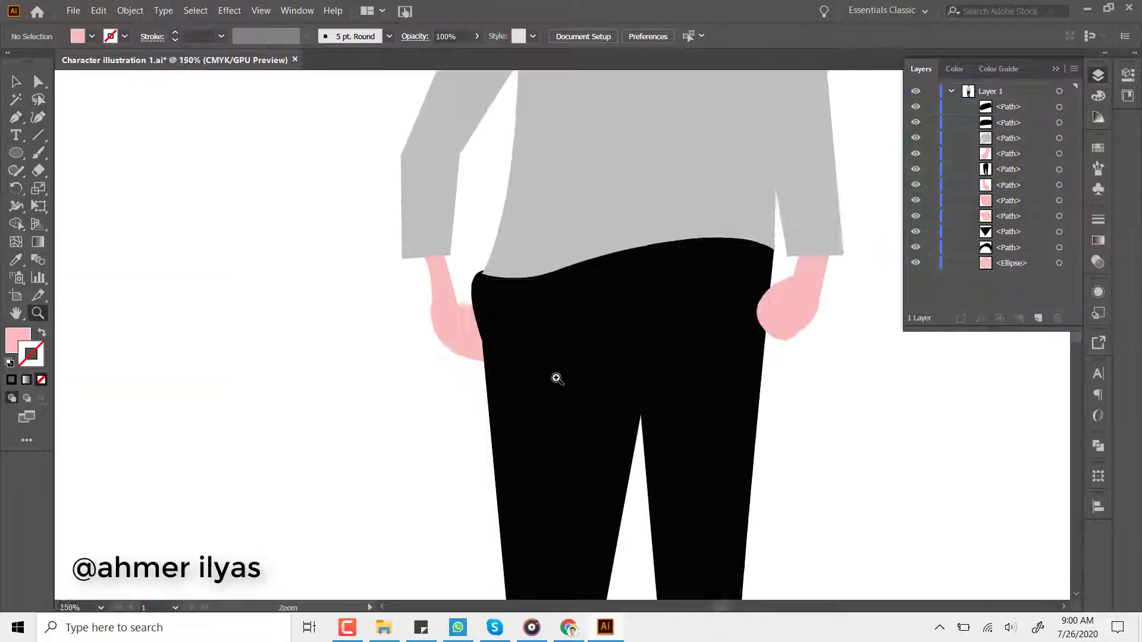
pyautogui.hscroll(-2, 556, 377)
# Reshape the second hand's left curve, wrist and pocket anchor, then view the whole artboard
pyautogui.click(502, 306)
pyautogui.press('a')
pyautogui.click(459, 236)
pyautogui.moveTo(492, 321); pyautogui.dragTo(529, 317)
pyautogui.moveTo(574, 385); pyautogui.dragTo(578, 387)
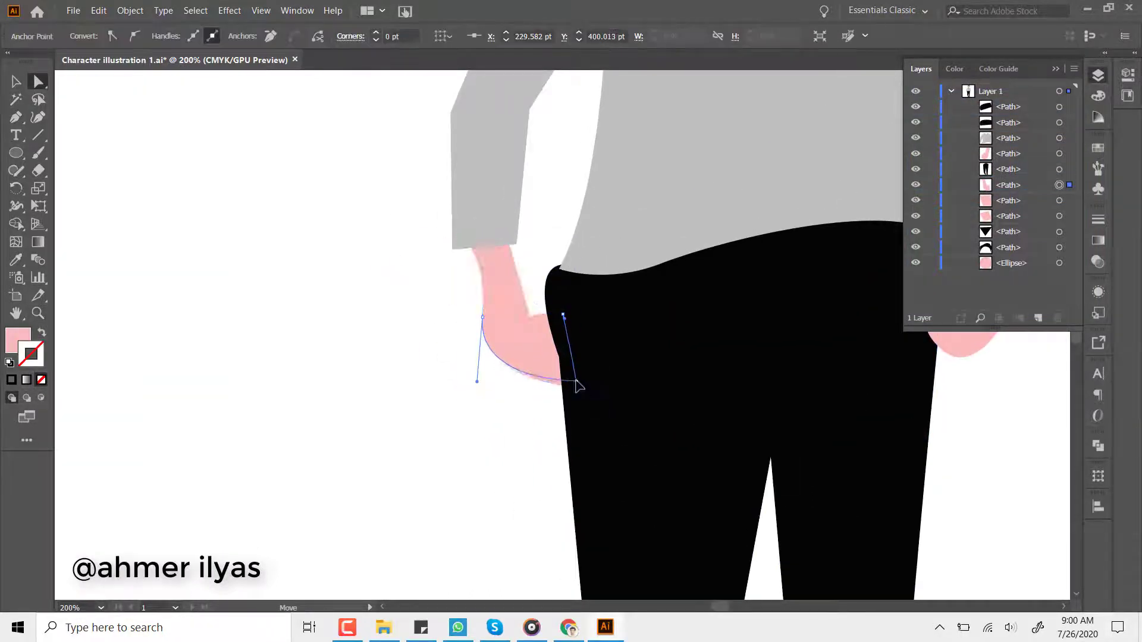
pyautogui.click(539, 314)
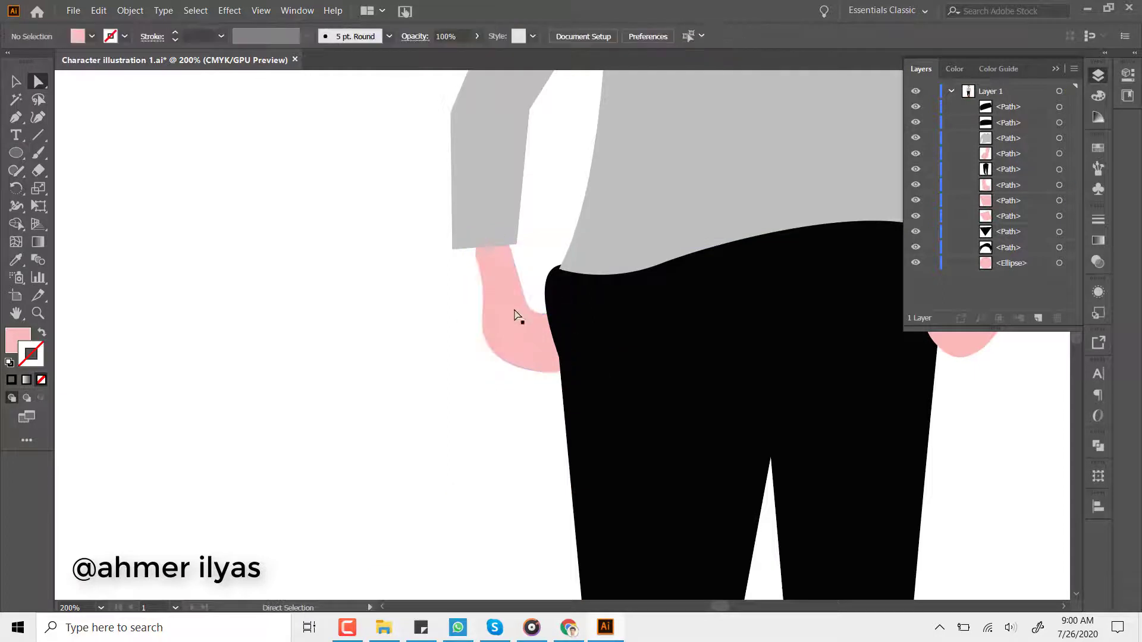
pyautogui.hotkey('ctrl', 'shift', 'a')
pyautogui.hotkey('ctrl', '-')
pyautogui.hotkey('ctrl', '-')
pyautogui.hotkey('ctrl', '-')
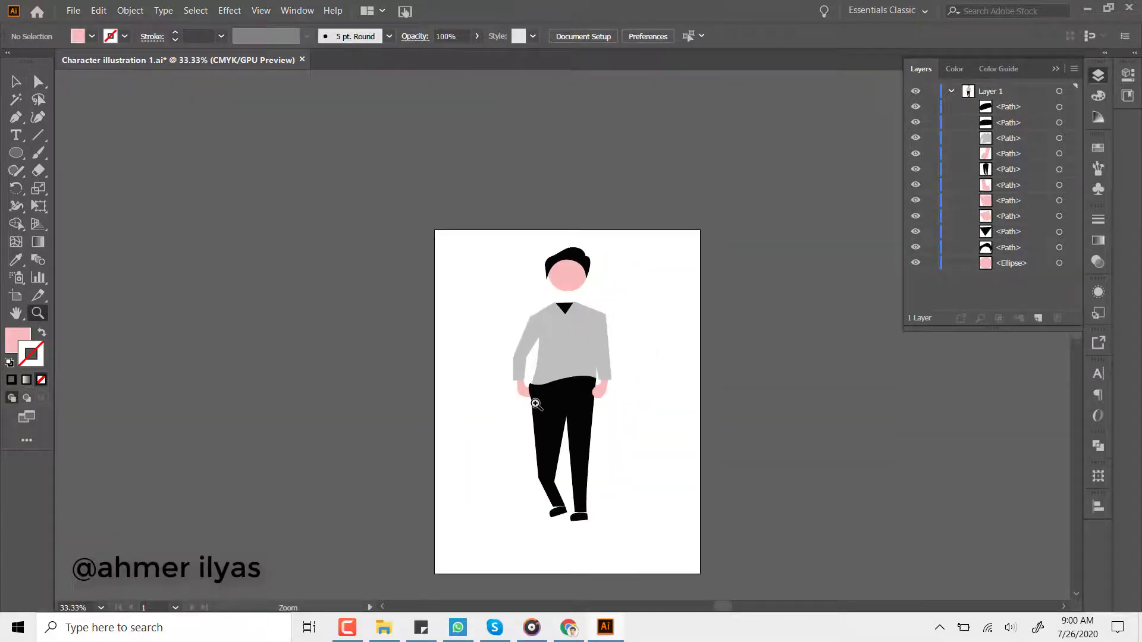
pyautogui.moveTo(536, 404); pyautogui.dragTo(611, 473)
# Check the shoe selections, then zoom out to the figure and back in on the shirt
pyautogui.press('v')
pyautogui.click(627, 420)
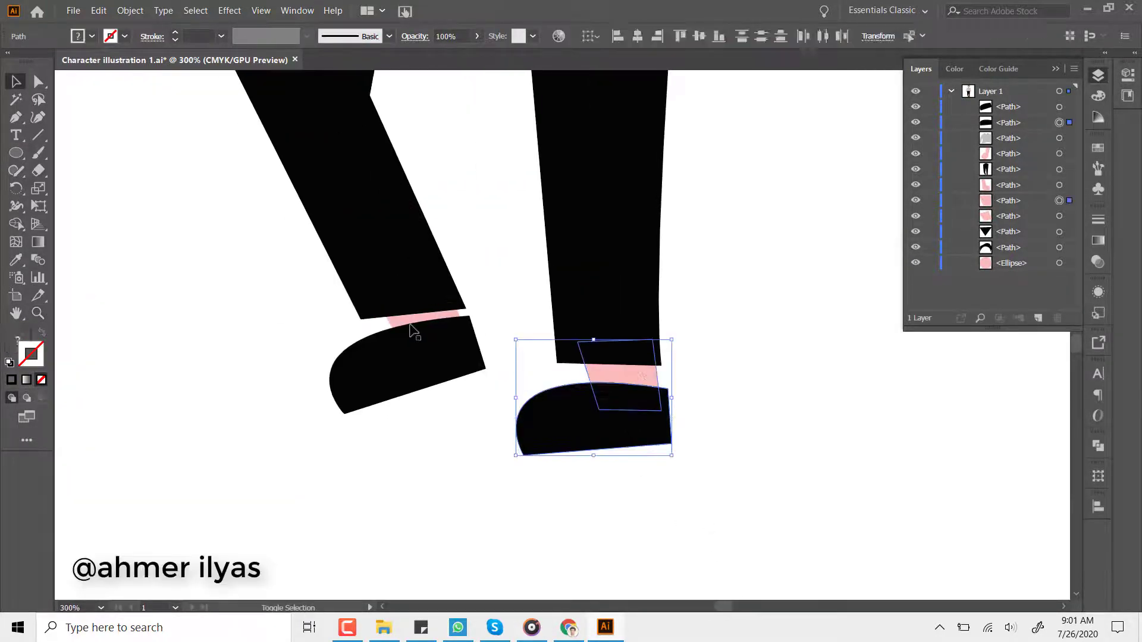
pyautogui.click(415, 330)
pyautogui.hotkey('ctrl', 'shift', 'a')
pyautogui.press('z')
pyautogui.hotkey('ctrl', '-')
pyautogui.hotkey('ctrl', '-')
pyautogui.hotkey('ctrl', '-')
pyautogui.hotkey('ctrl', '-')
pyautogui.hotkey('ctrl', '-')
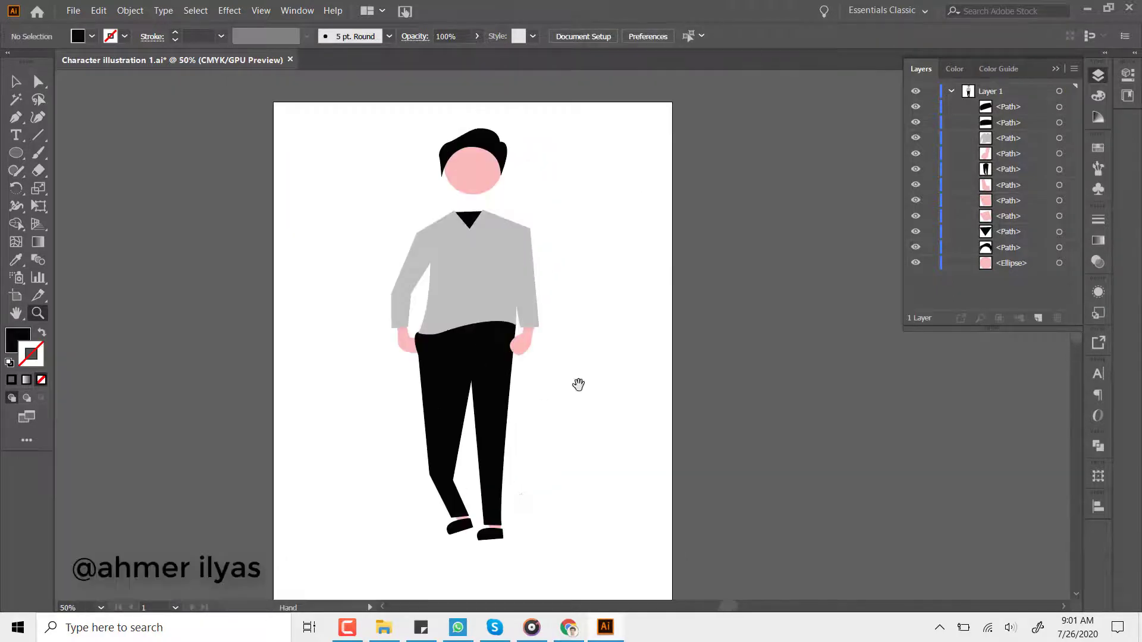
pyautogui.hotkey('ctrl', '+')
pyautogui.hotkey('ctrl', '+')
pyautogui.hotkey('ctrl', '+')
pyautogui.press('a')
pyautogui.click(324, 381)
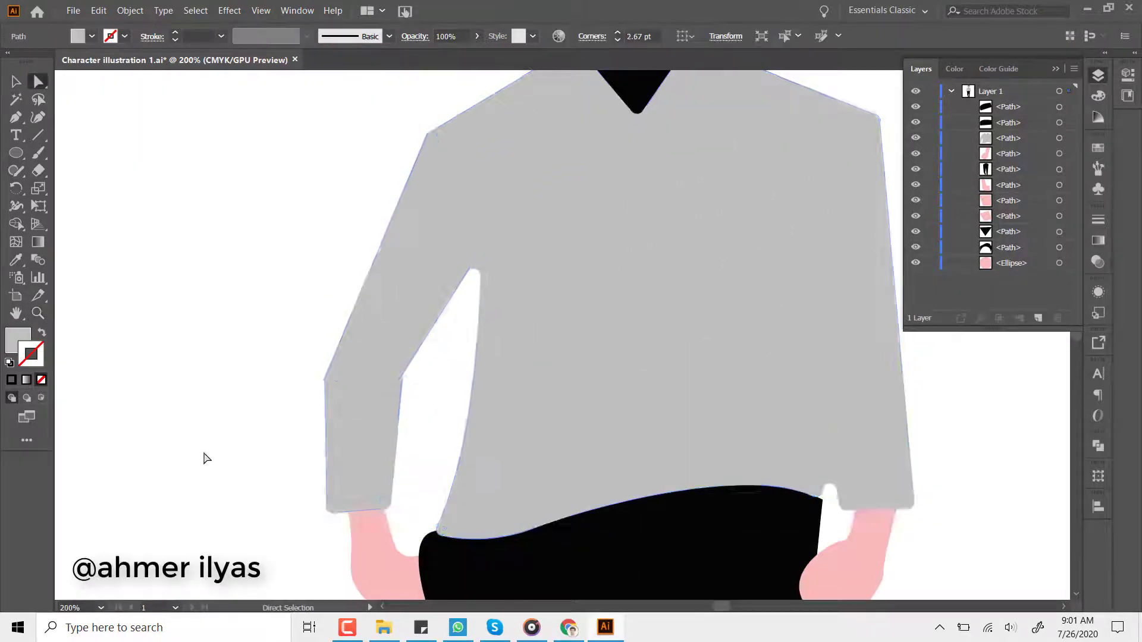
pyautogui.scroll(-3, 520, 332)
pyautogui.scroll(-3, 631, 382)
pyautogui.scroll(3, 485, 311)
# Give the left sleeve's inner corner a 10 radius, leaving its other corners unchanged
pyautogui.click(437, 275)
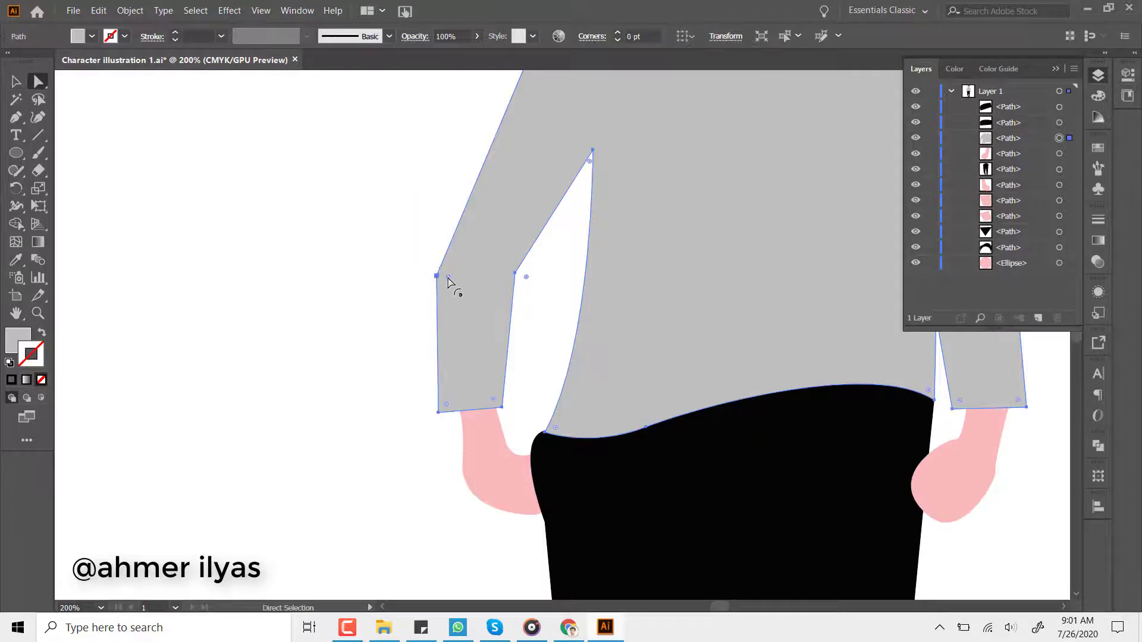
pyautogui.doubleClick(448, 278)
pyautogui.click(791, 357)
pyautogui.doubleClick(526, 277)
pyautogui.write('10')
pyautogui.press('Return')
pyautogui.doubleClick(590, 160)
pyautogui.press('Escape')
pyautogui.click(502, 407)
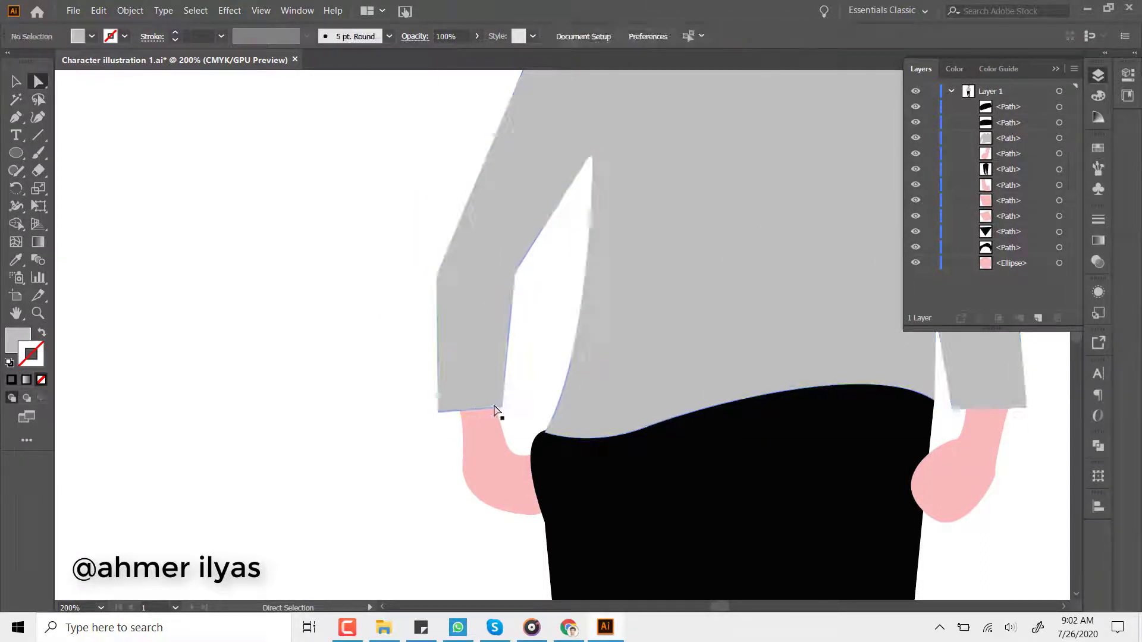
pyautogui.doubleClick(494, 399)
pyautogui.press('Escape')
pyautogui.click(446, 408)
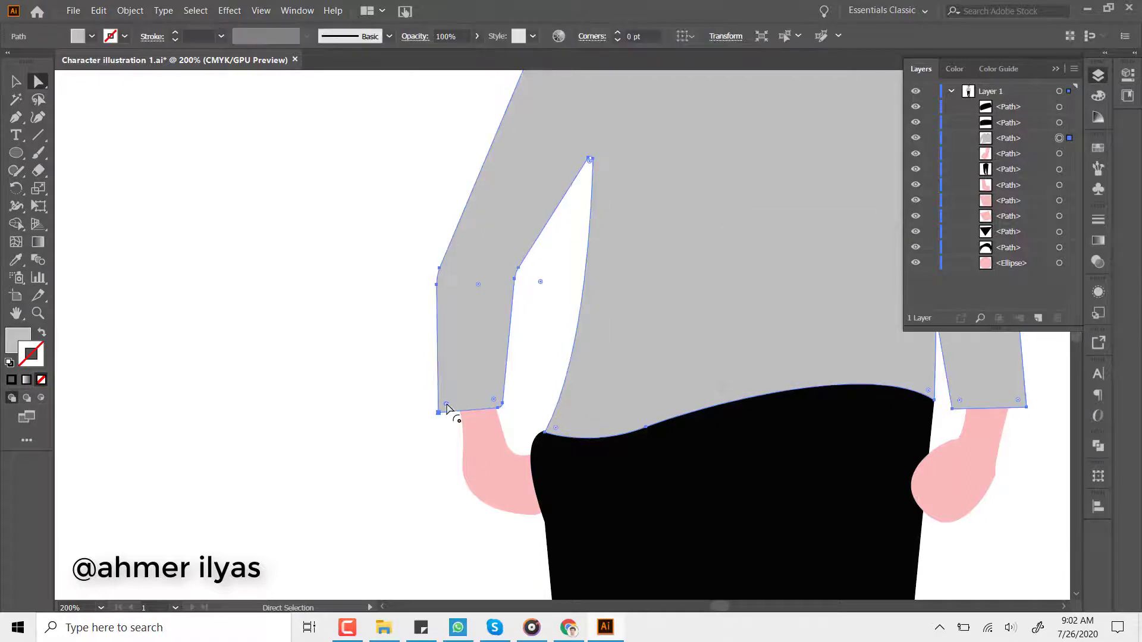
pyautogui.doubleClick(446, 404)
pyautogui.press('Escape')
# Inspect corner rounding on the right sleeve, shirt and V-neck without changing it
pyautogui.doubleClick(1018, 400)
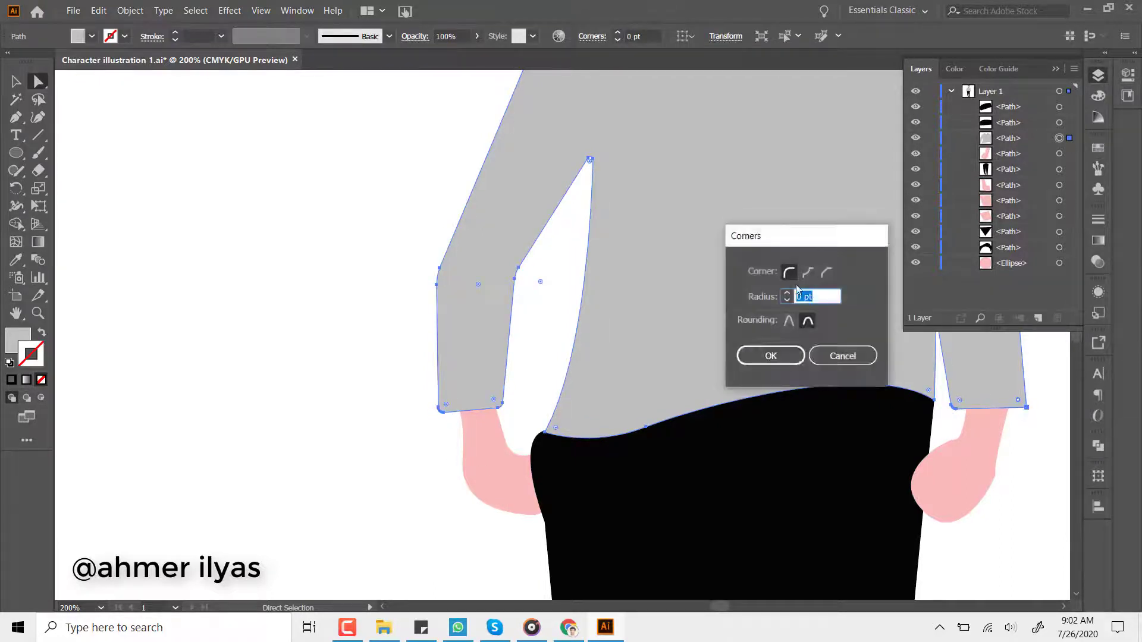
pyautogui.press('Escape')
pyautogui.hotkey('ctrl', '-')
pyautogui.hotkey('ctrl', '-')
pyautogui.hotkey('ctrl', '+')
pyautogui.click(711, 329)
pyautogui.doubleClick(713, 327)
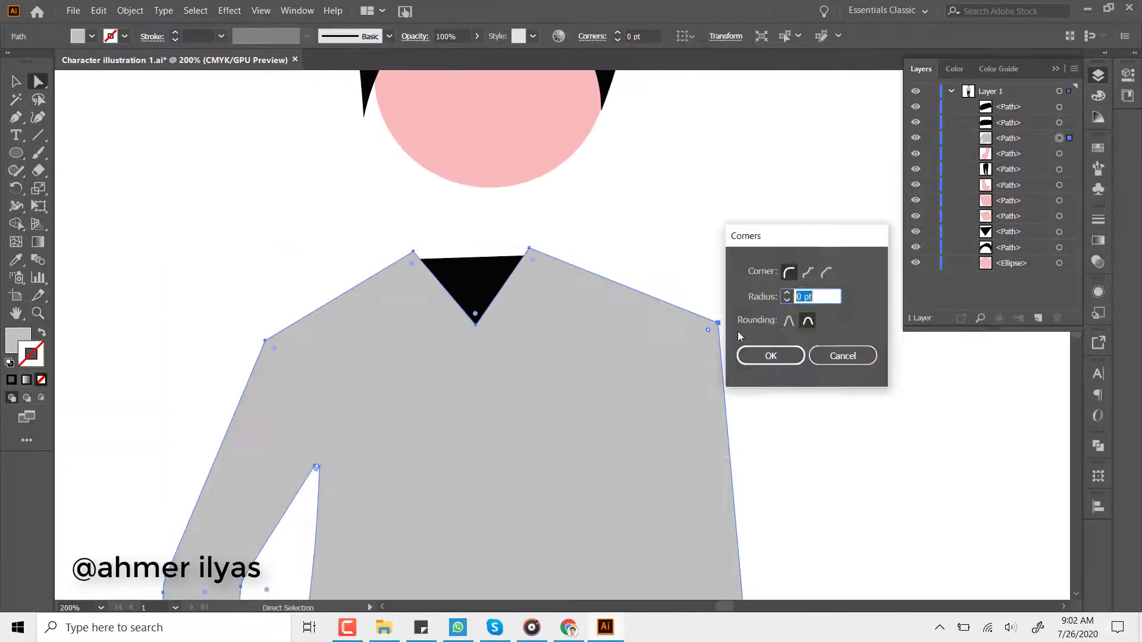
pyautogui.press('Escape')
pyautogui.doubleClick(475, 314)
pyautogui.press('Escape')
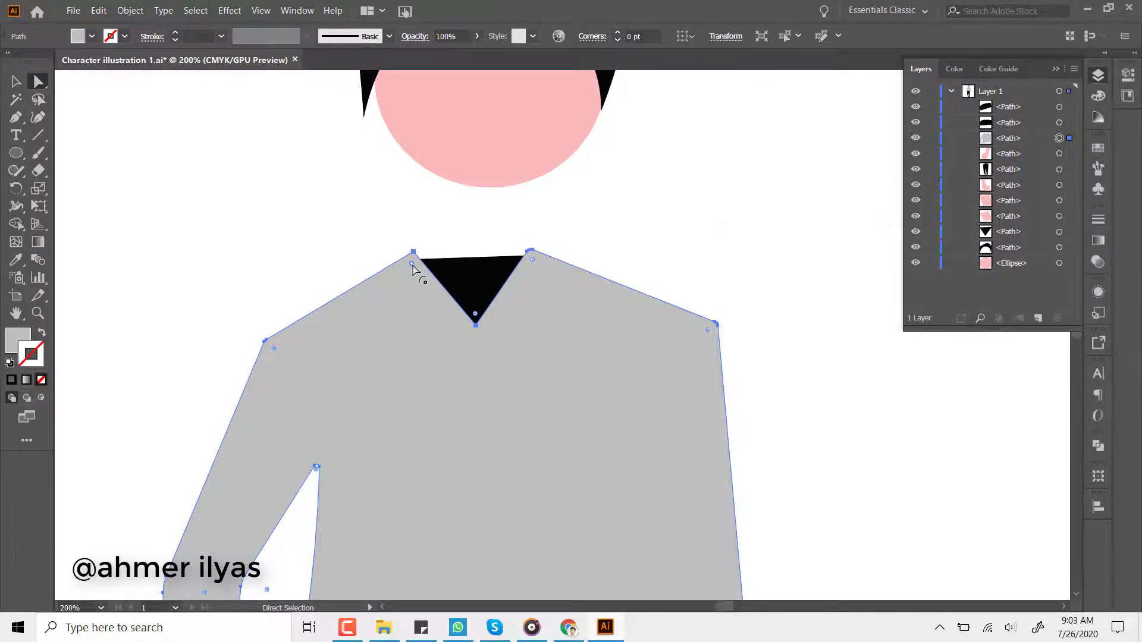
pyautogui.doubleClick(475, 313)
pyautogui.press('Escape')
# Round the trousers' bottom corners with a 1 pt radius and zoom out to the artboard
pyautogui.click(769, 356)
pyautogui.hotkey('ctrl', '+')
pyautogui.scroll(-5, 770, 398)
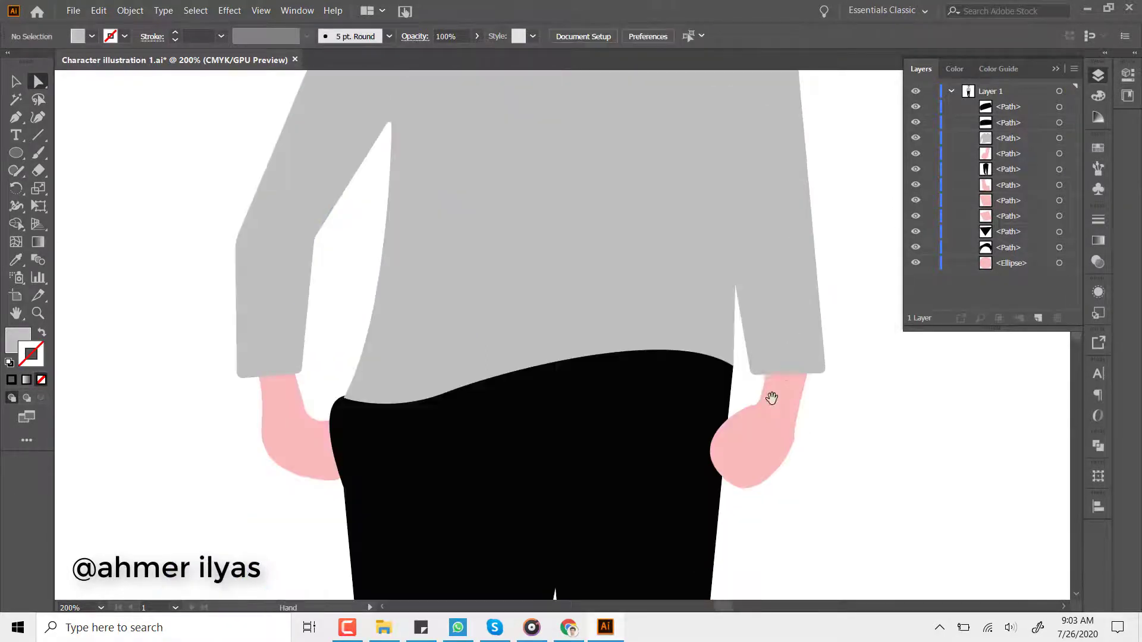
pyautogui.scroll(-5, 686, 357)
pyautogui.scroll(-3, 566, 451)
pyautogui.click(653, 450)
pyautogui.doubleClick(662, 445)
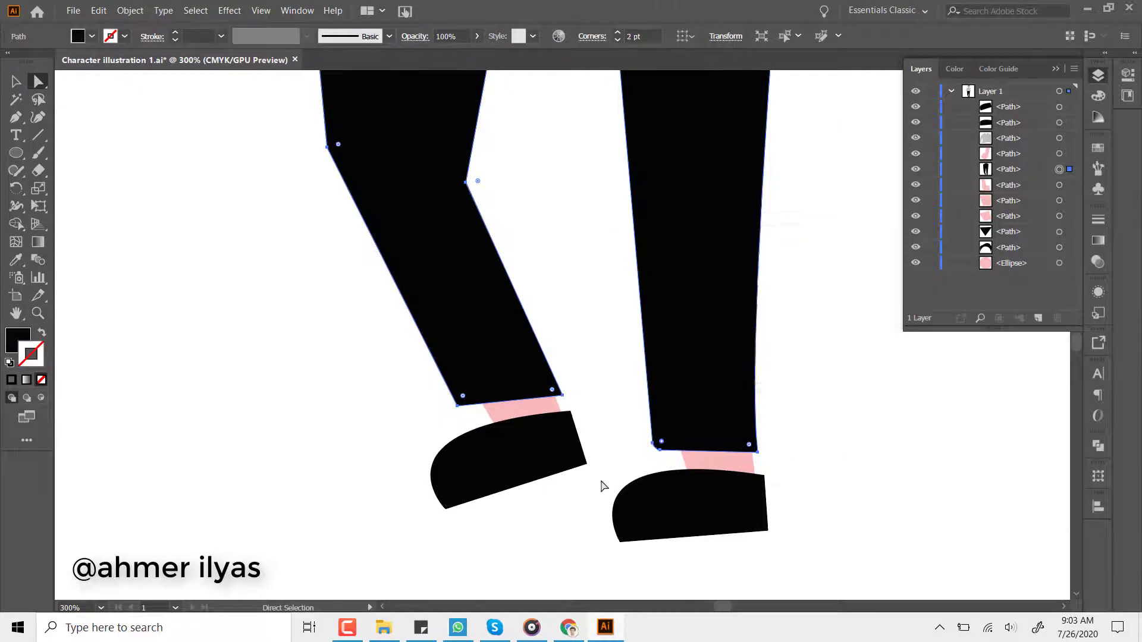
pyautogui.write('1')
pyautogui.press('Return')
pyautogui.click(823, 436)
pyautogui.keyDown('alt'); pyautogui.click(841, 500); pyautogui.keyUp('alt')
pyautogui.keyDown('alt'); pyautogui.click(734, 408); pyautogui.keyUp('alt')
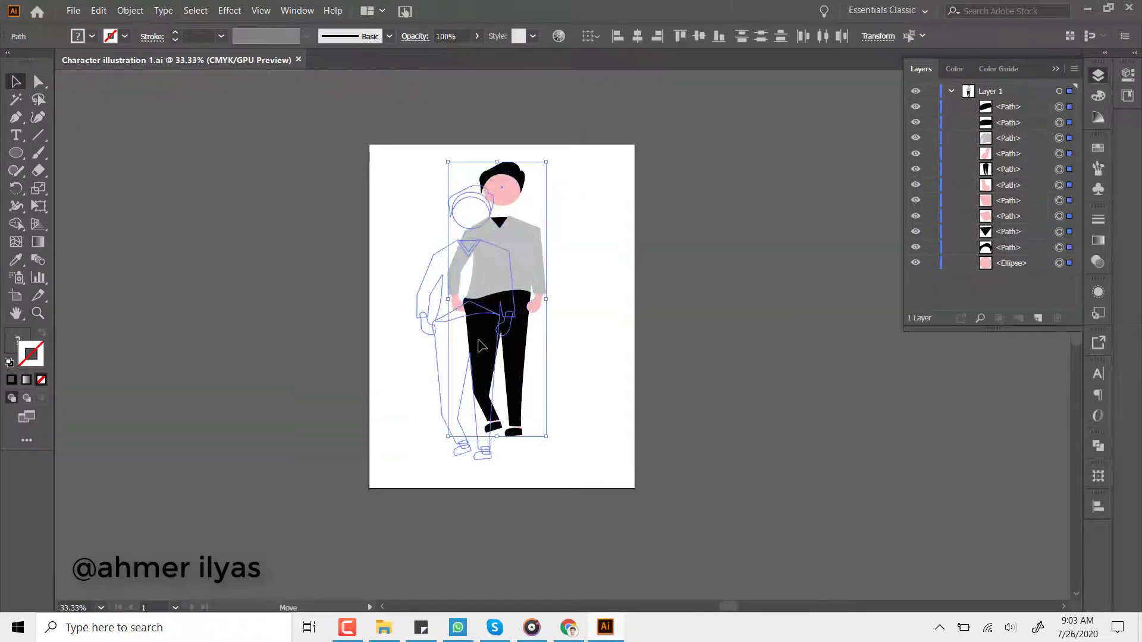
# Draw a circle right of the man and check the sweater's grey fill colour
pyautogui.hotkey('ctrl', '+')
pyautogui.click(16, 153)
pyautogui.moveTo(584, 291); pyautogui.dragTo(642, 348)
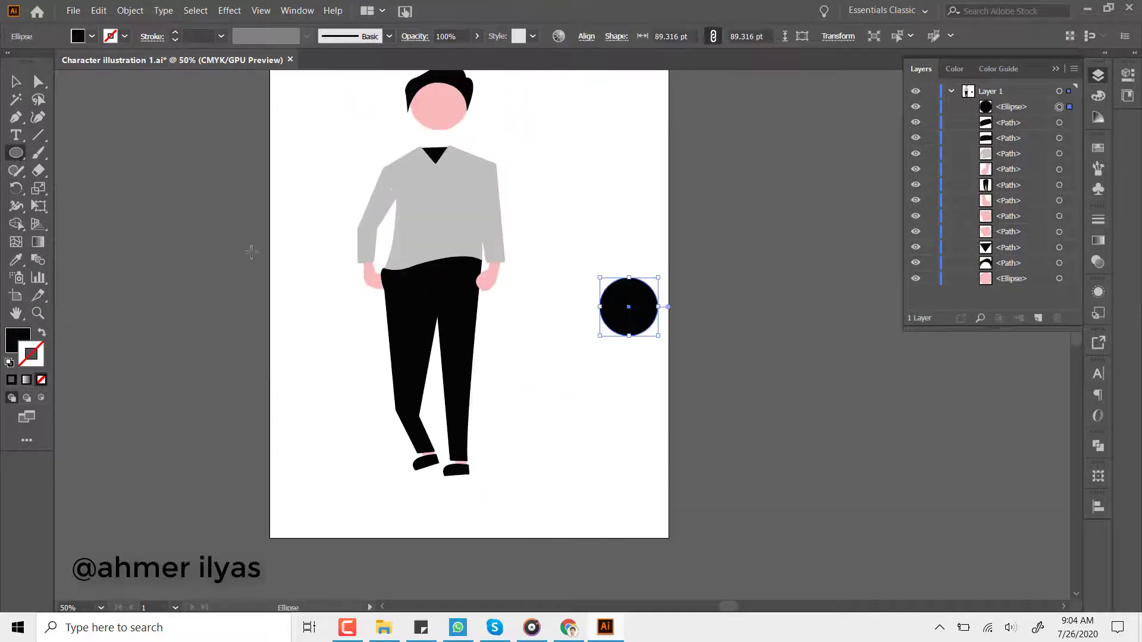
pyautogui.press('Return')
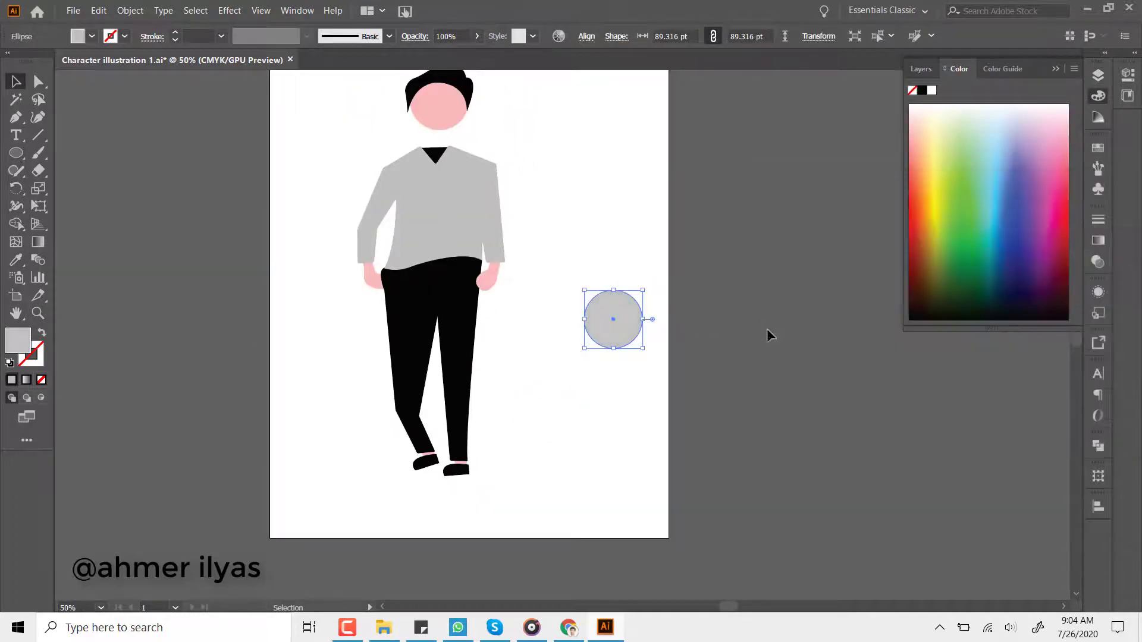
pyautogui.click(440, 196)
pyautogui.doubleClick(18, 340)
pyautogui.click(1091, 233)
# Move and shrink the grey circle, then draw a grey no-fill stem below it
pyautogui.click(612, 320)
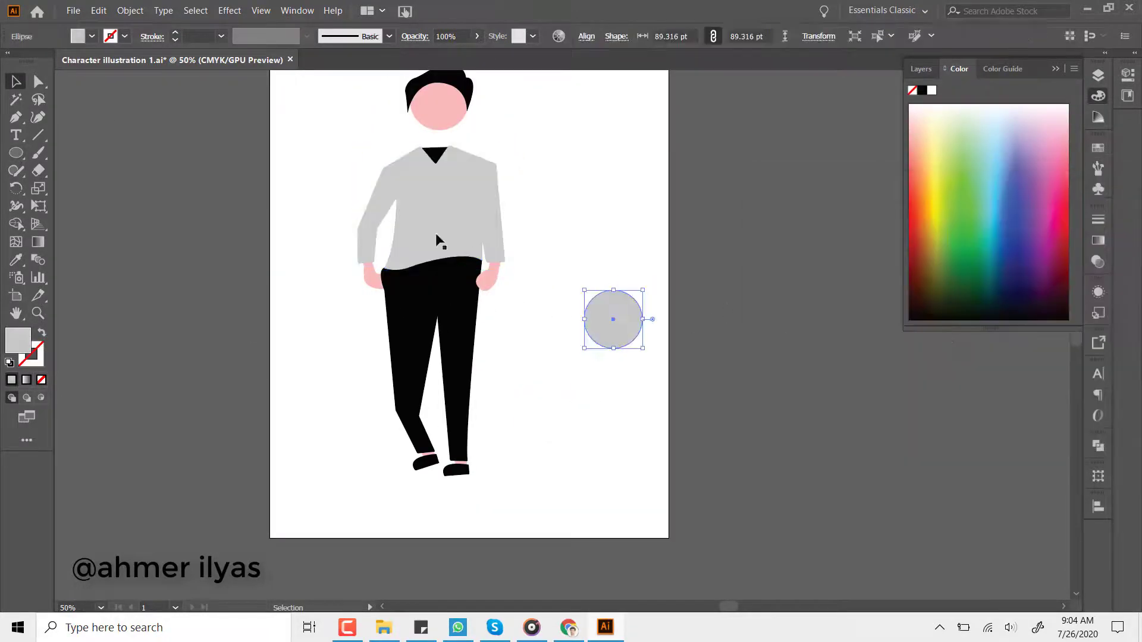
pyautogui.moveTo(635, 297); pyautogui.dragTo(630, 344)
pyautogui.moveTo(599, 436); pyautogui.dragTo(644, 389)
pyautogui.hotkey('ctrl', '+')
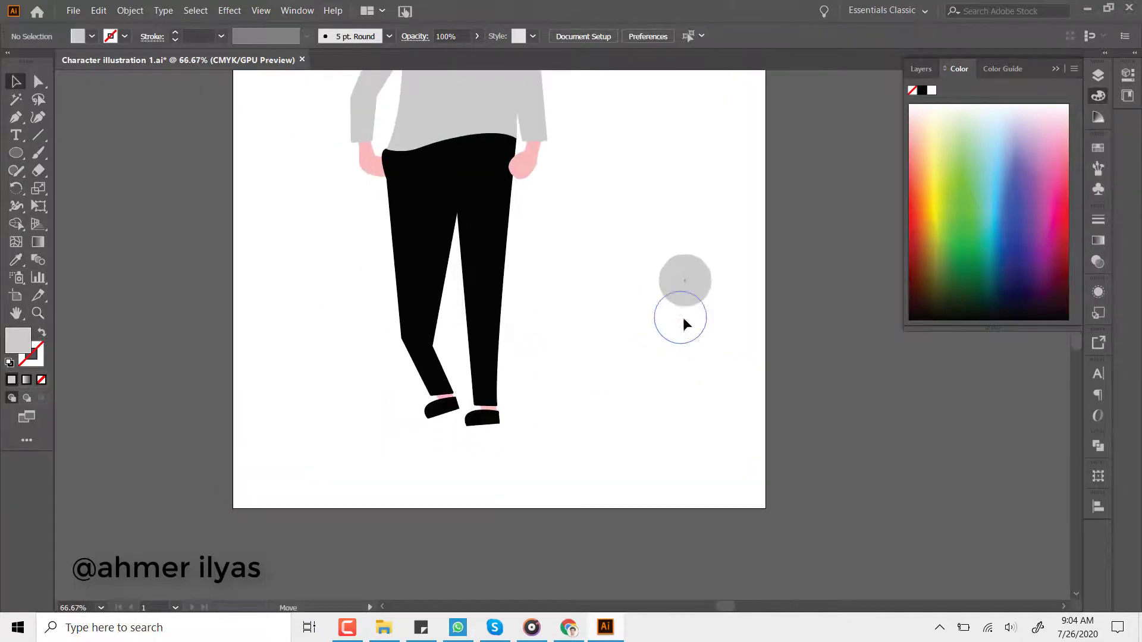
pyautogui.press('p')
pyautogui.click(610, 415)
pyautogui.hotkey('shift', 'x')
pyautogui.press('v')
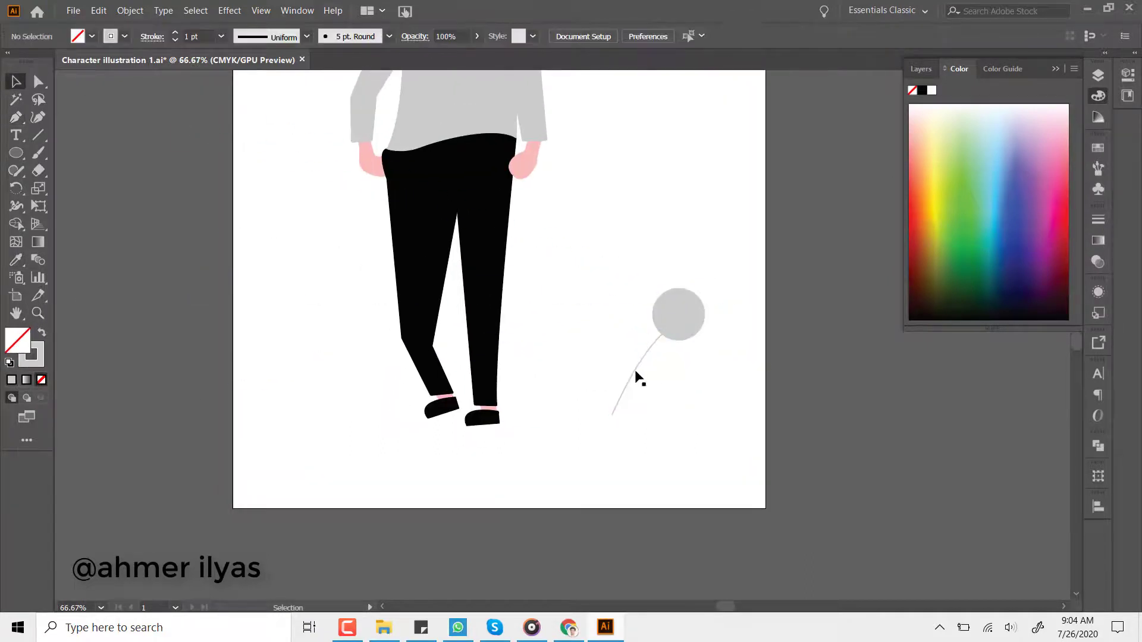
# Group the bloom with its stem, scale it down, and add a smaller bloom copy to the left
pyautogui.keyDown('shift'); pyautogui.click(678, 314); pyautogui.keyUp('shift')
pyautogui.hotkey('ctrl', 'g')
pyautogui.moveTo(703, 288)
pyautogui.mouseDown()
pyautogui.moveTo(685, 314)
pyautogui.moveTo(704, 389)
pyautogui.mouseUp()
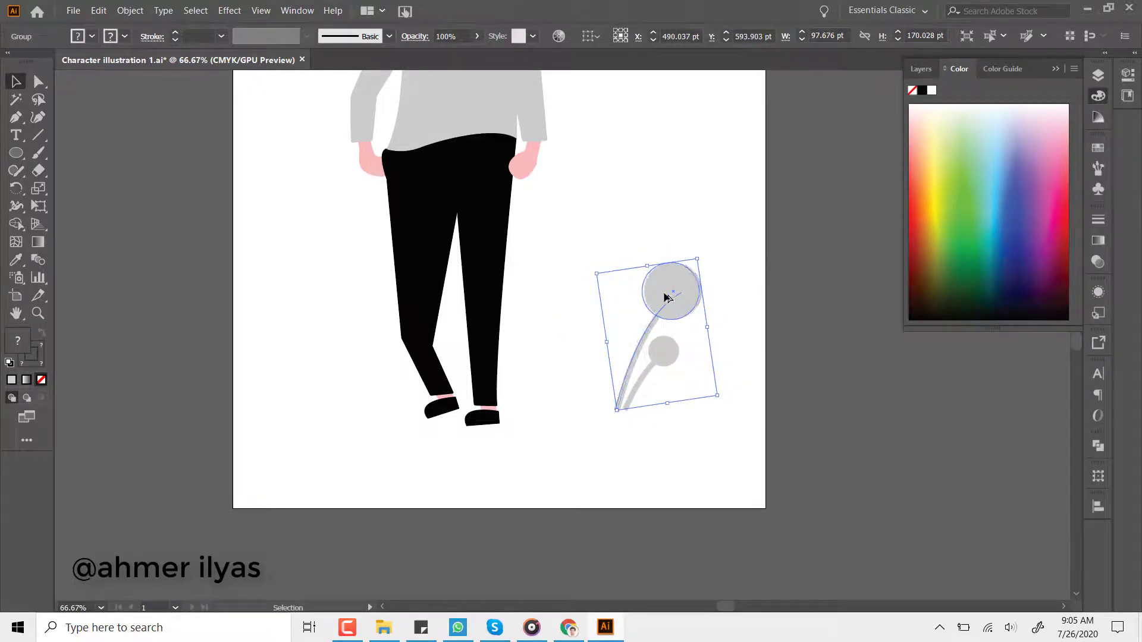
pyautogui.moveTo(714, 387); pyautogui.dragTo(656, 369)
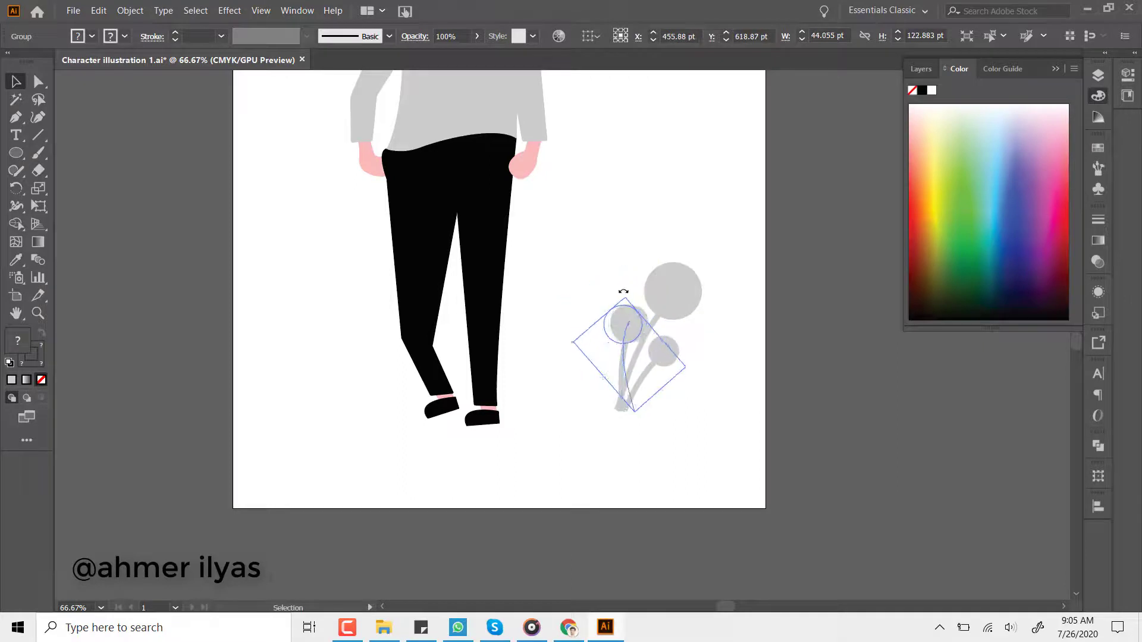
pyautogui.moveTo(677, 291); pyautogui.dragTo(684, 286)
pyautogui.click(733, 346)
# Draw a curved grey leaf beside the plant stems with the Pen tool
pyautogui.click(540, 403)
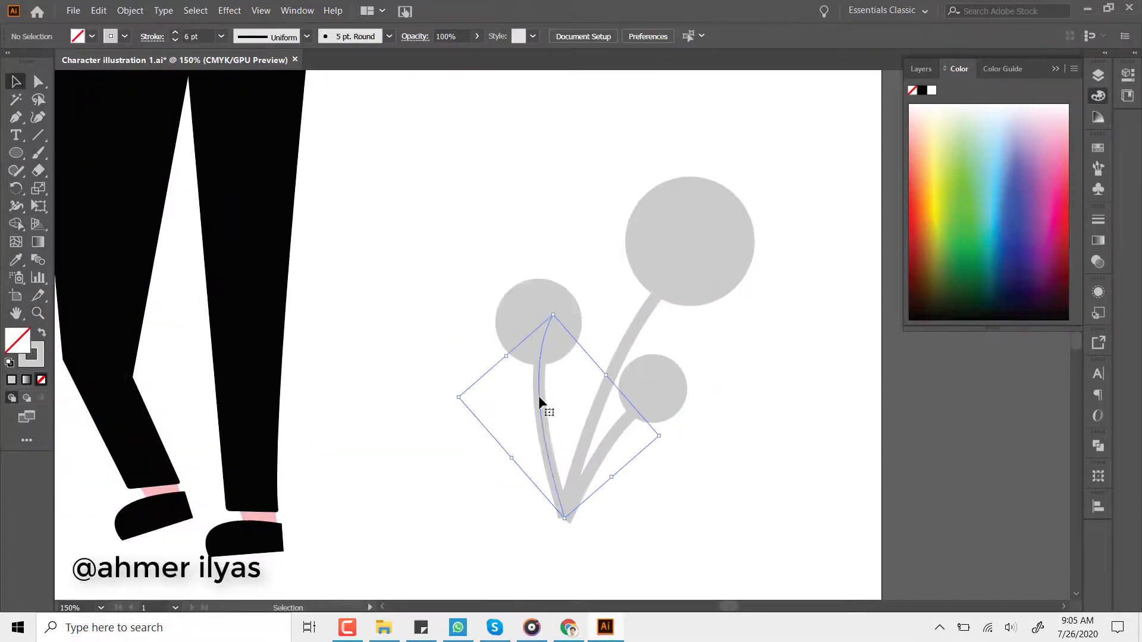
pyautogui.click(595, 372)
pyautogui.click(616, 424)
pyautogui.click(671, 366)
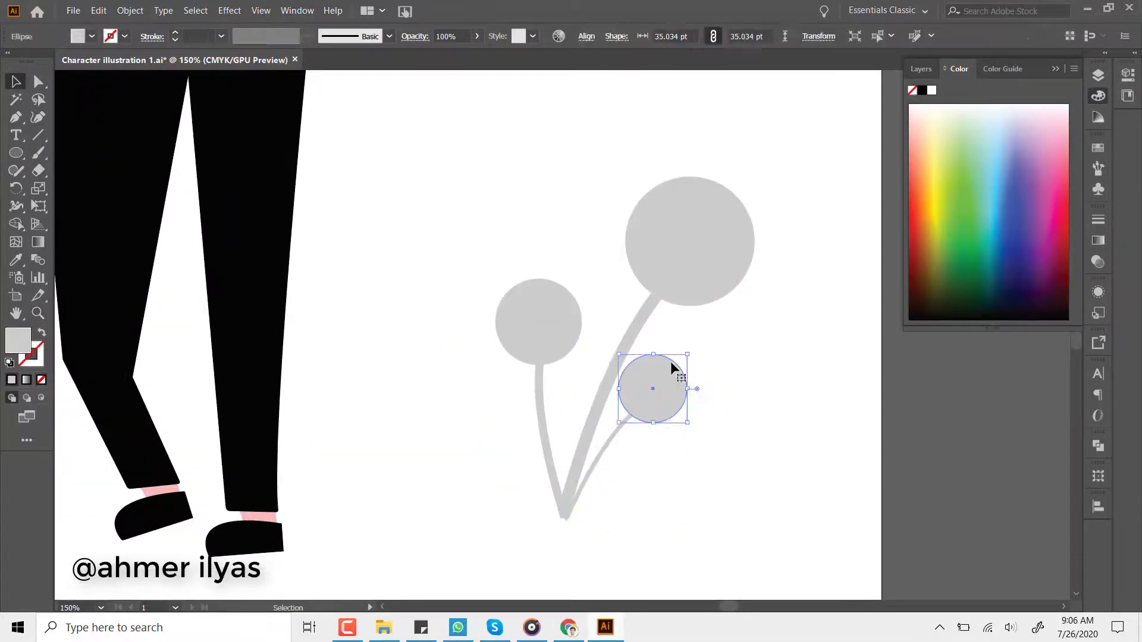
pyautogui.press('p')
pyautogui.scroll(-5, 594, 356)
pyautogui.moveTo(577, 430); pyautogui.dragTo(582, 410)
pyautogui.moveTo(885, 170); pyautogui.dragTo(901, 156)
pyautogui.click(765, 213)
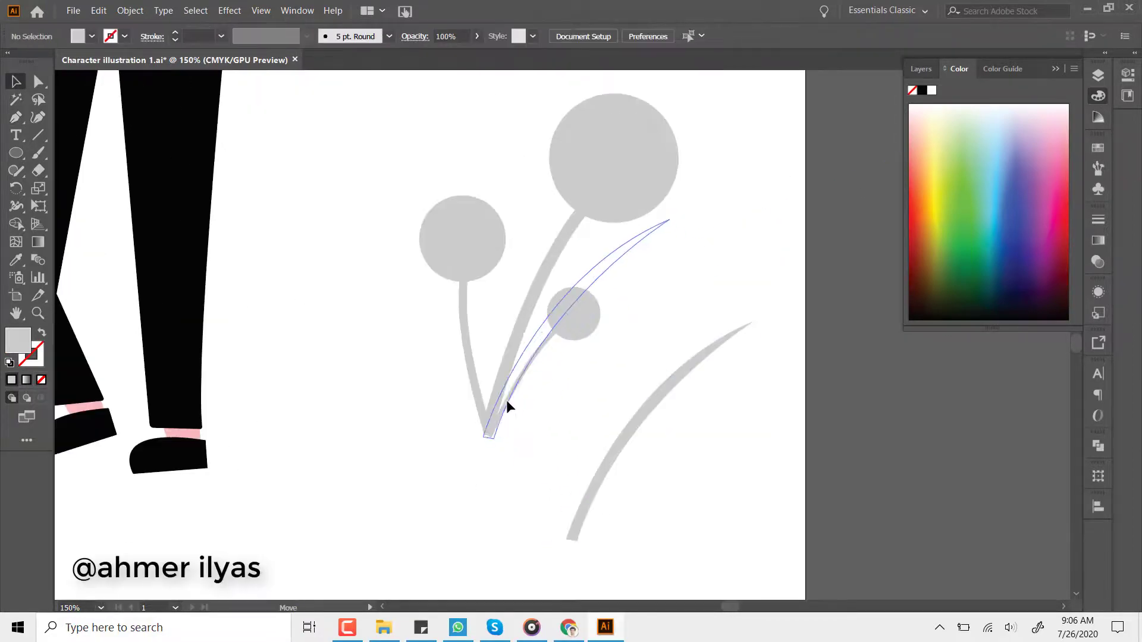
# Shrink the copied leaf and reflect it horizontally
pyautogui.moveTo(841, 360); pyautogui.dragTo(800, 409)
pyautogui.rightClick(735, 453)
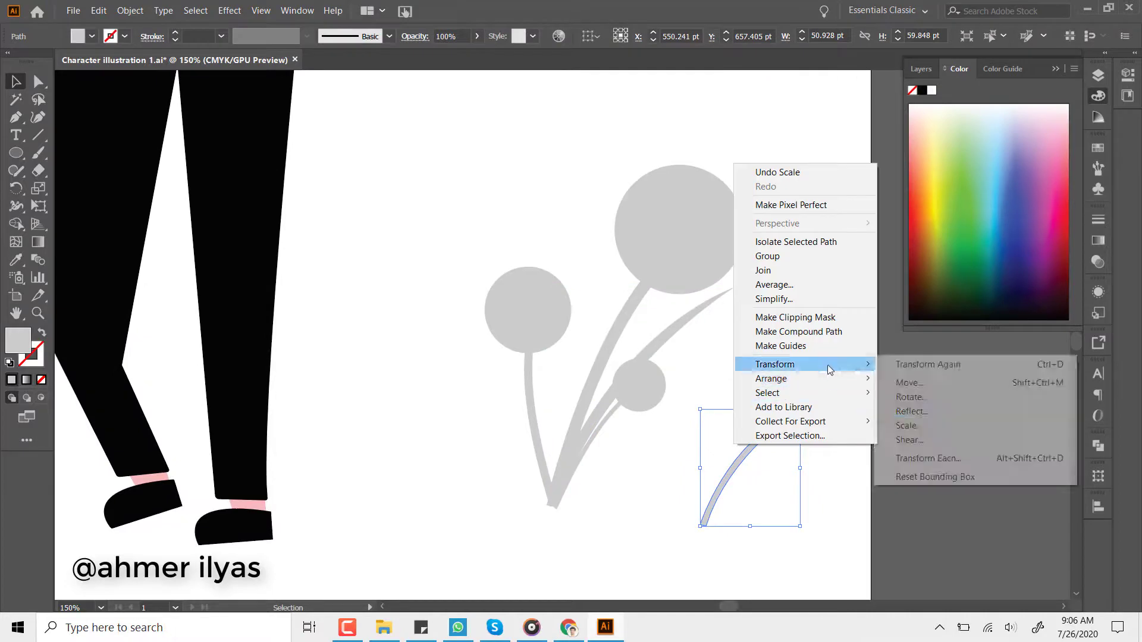
pyautogui.click(904, 412)
pyautogui.click(795, 423)
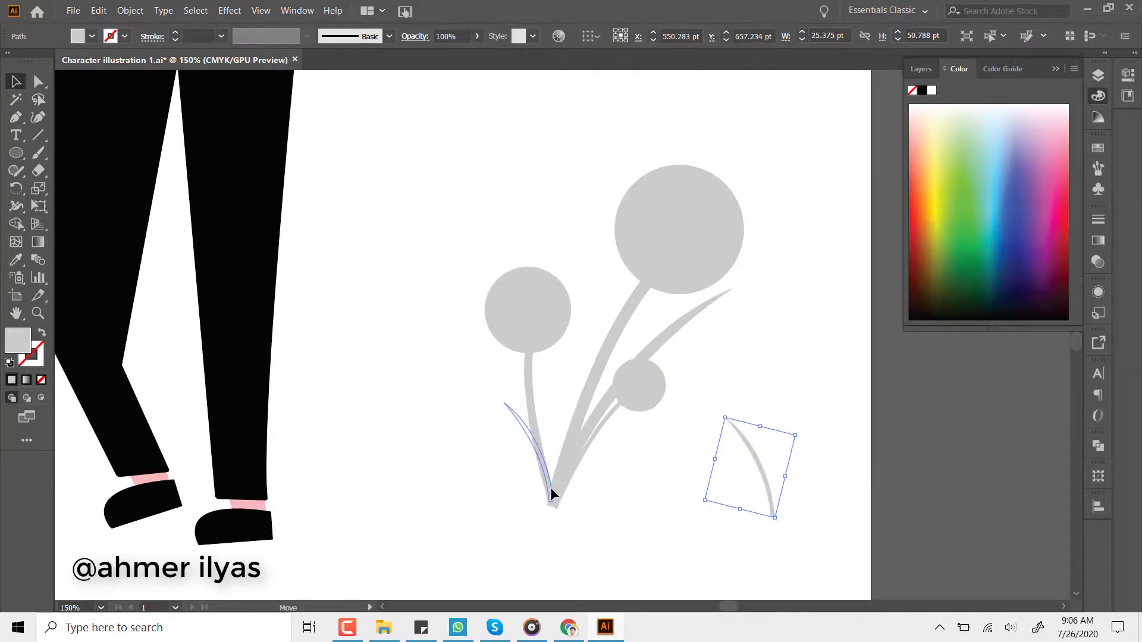
pyautogui.click(706, 501)
pyautogui.hotkey('ctrl', '-')
pyautogui.hotkey('ctrl', '-')
# Draw a long rounded-rectangle ground bar under the feet, fill it dark grey, and save
pyautogui.click(16, 153)
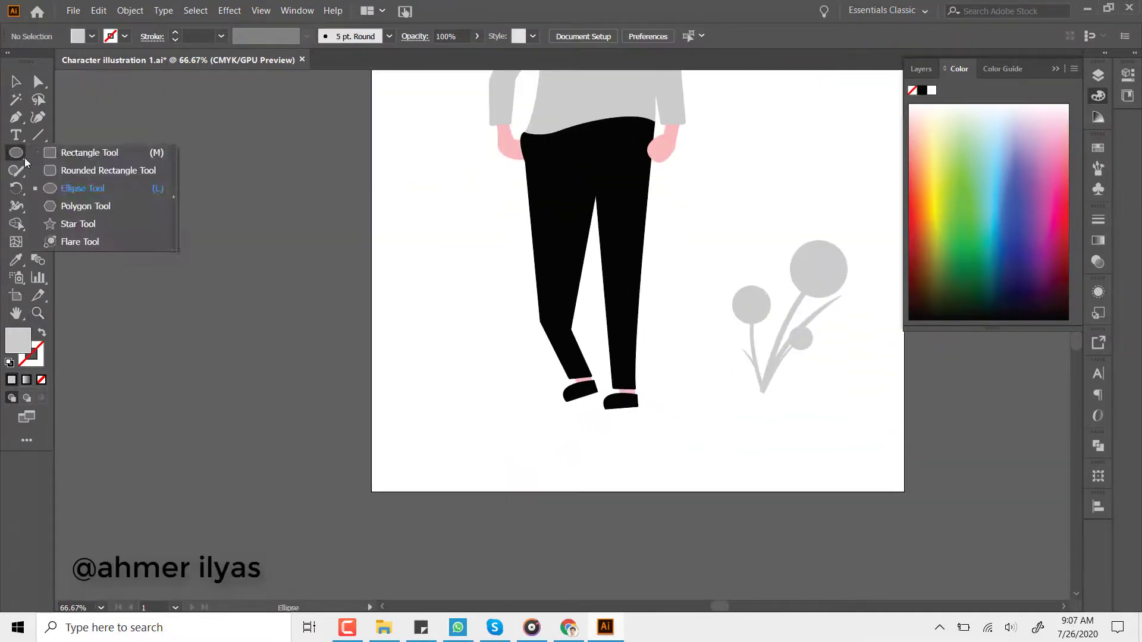
pyautogui.click(179, 171)
pyautogui.moveTo(413, 420)
pyautogui.mouseDown()
pyautogui.moveTo(851, 425)
pyautogui.moveTo(872, 408)
pyautogui.mouseUp()
pyautogui.click(698, 421)
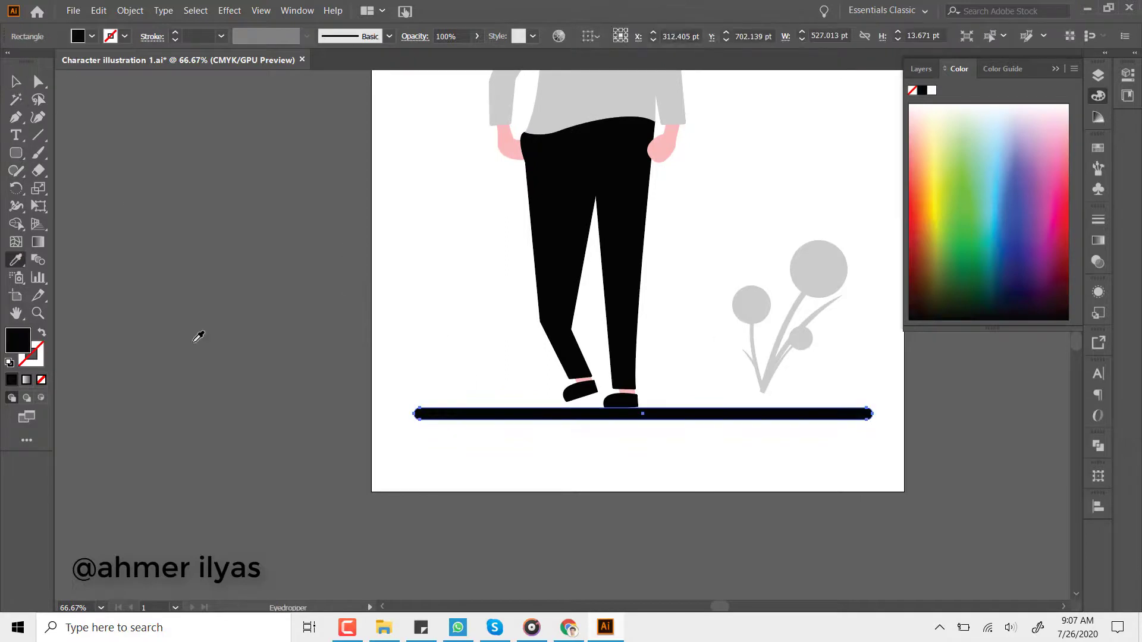
pyautogui.doubleClick(17, 340)
pyautogui.click(1037, 232)
pyautogui.click(828, 482)
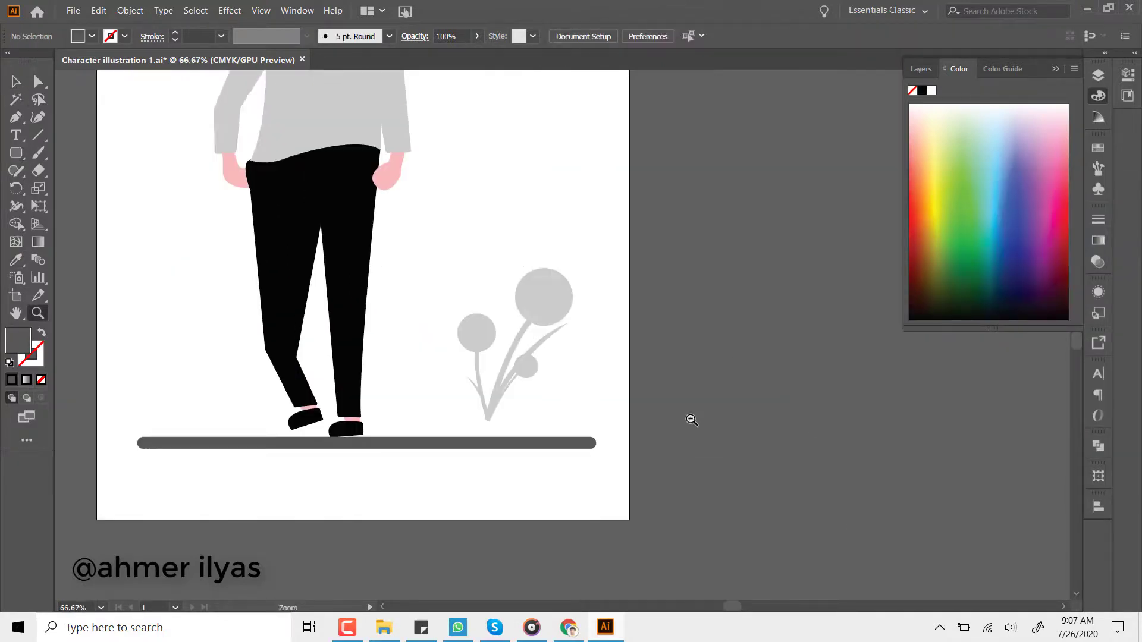
pyautogui.hotkey('ctrl', '0')
pyautogui.hotkey('ctrl', 's')
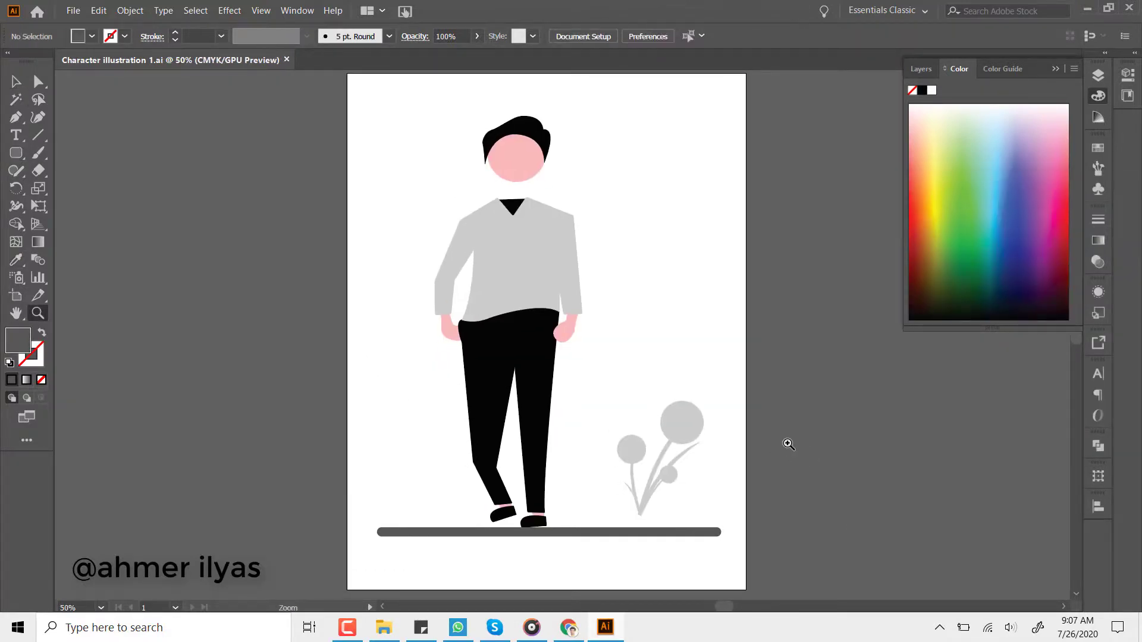
# Reorder the ground bar in the Layers panel, then marquee-select and group all the man's shapes
pyautogui.press('v')
pyautogui.click(637, 488)
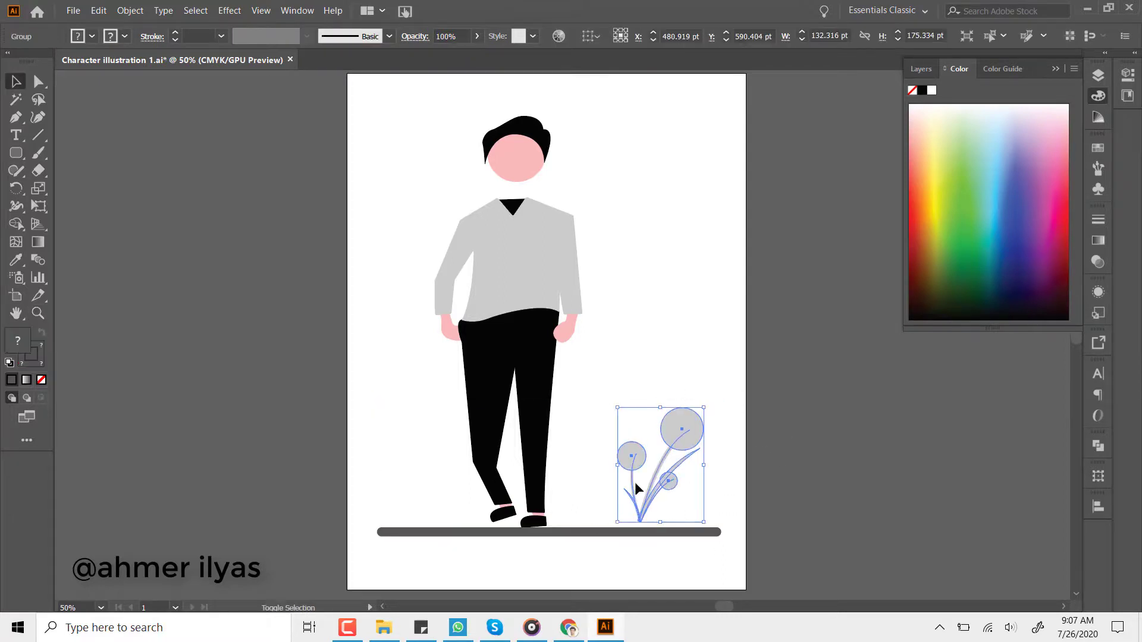
pyautogui.click(1098, 75)
pyautogui.moveTo(1011, 107); pyautogui.dragTo(1029, 129)
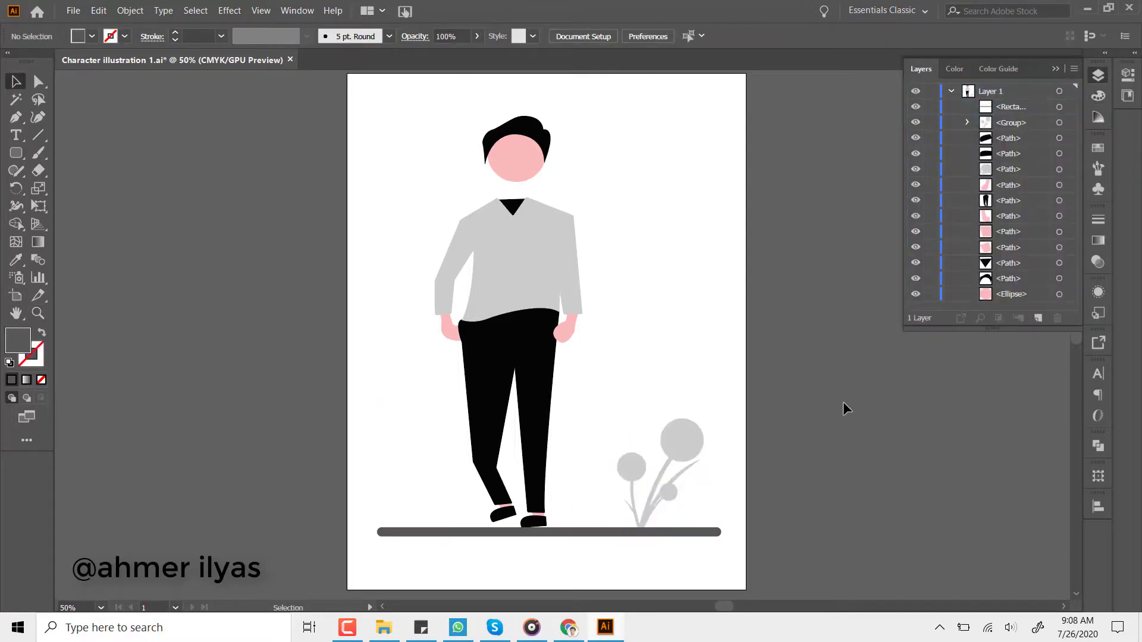
pyautogui.moveTo(429, 127); pyautogui.dragTo(596, 553)
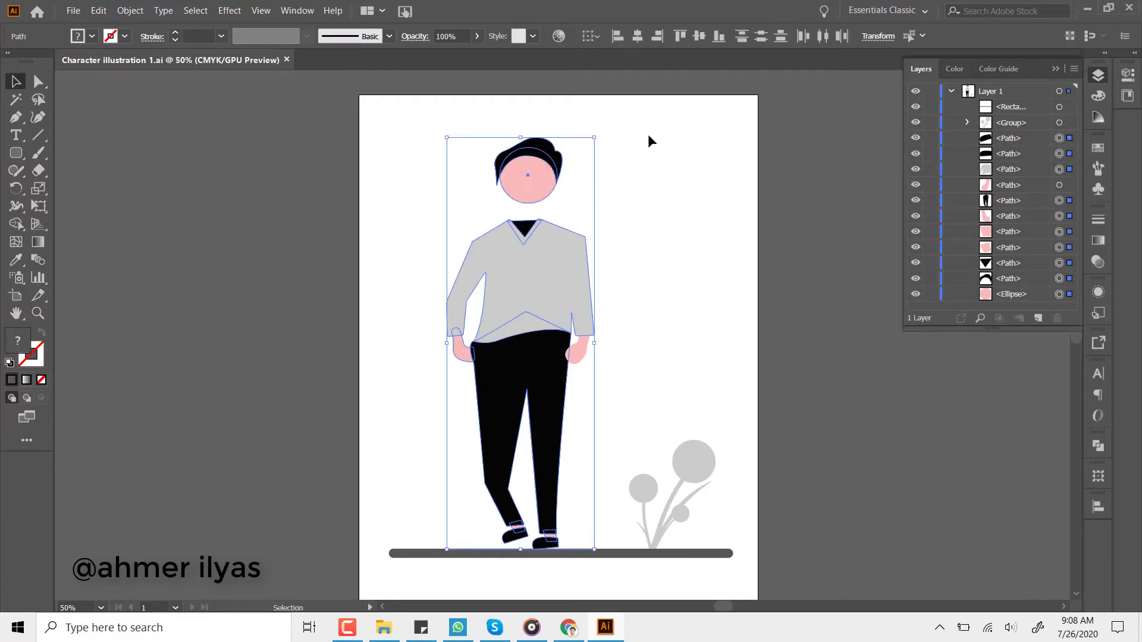
pyautogui.moveTo(388, 132); pyautogui.dragTo(596, 520)
pyautogui.hotkey('ctrl', 'g')
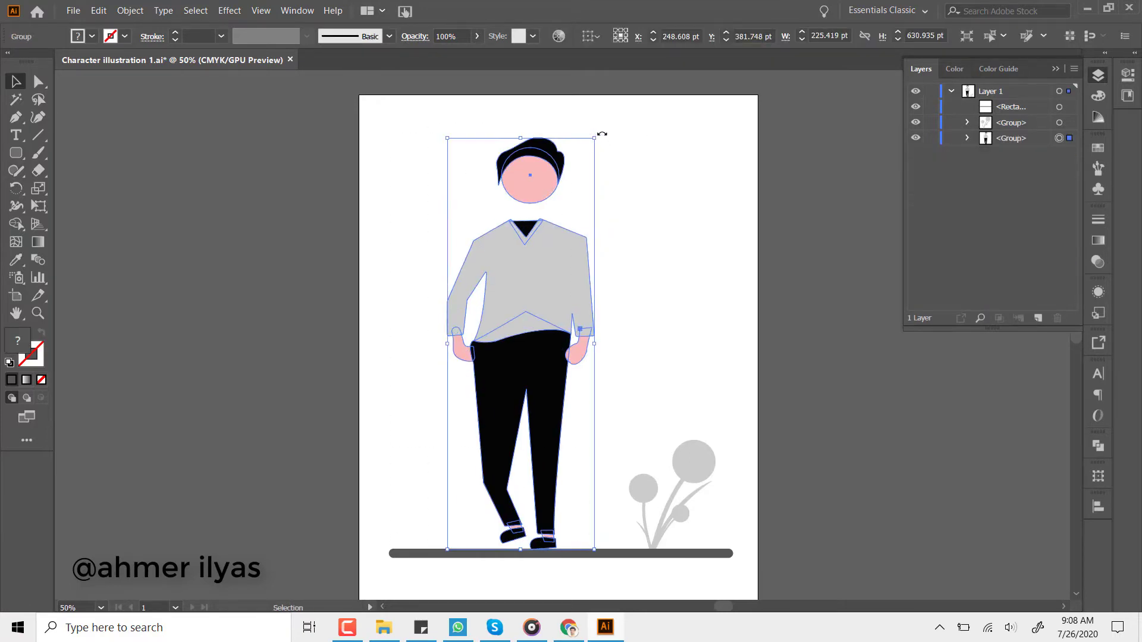